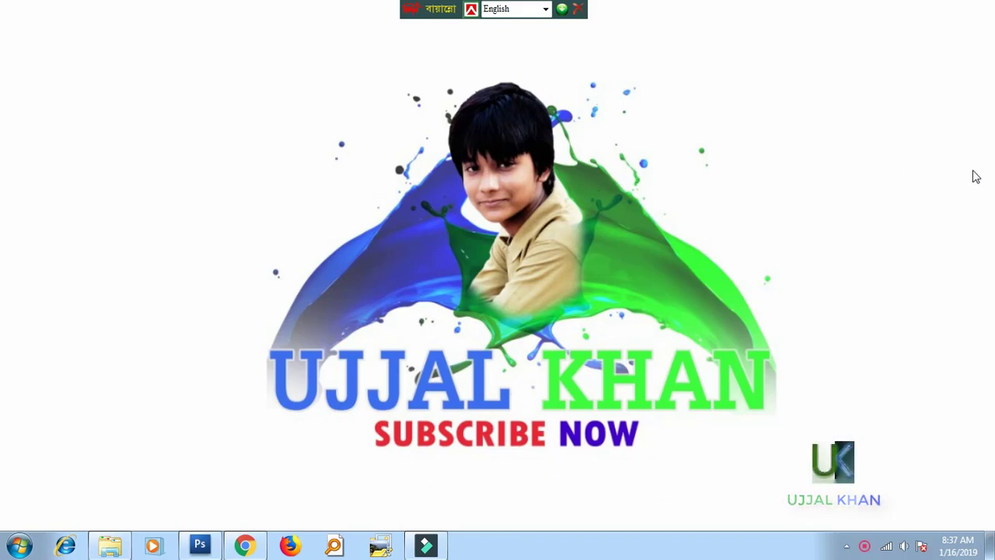
# - Open the Actor picture from the Retuch folder in Photoshop
pyautogui.click(108, 546)
pyautogui.click(194, 220)
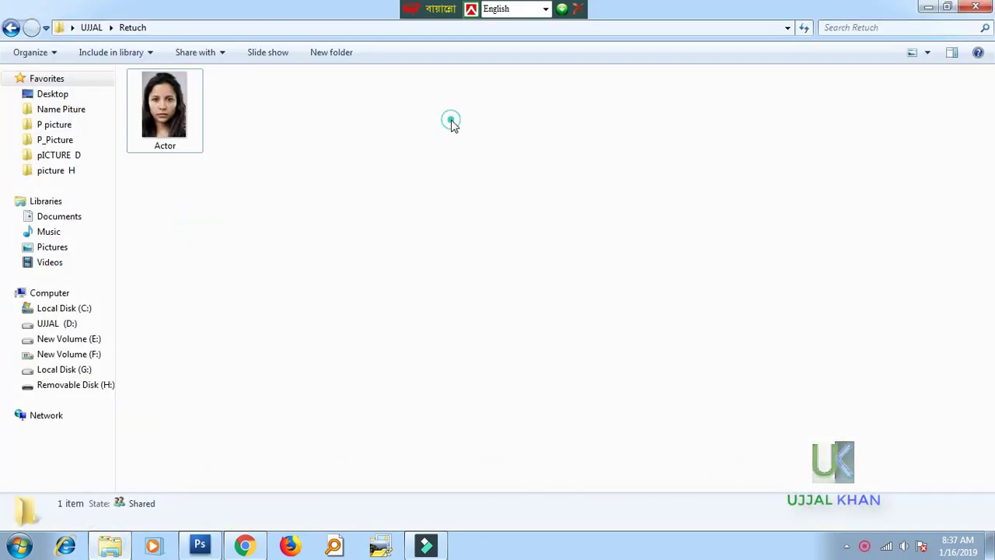
pyautogui.click(167, 133)
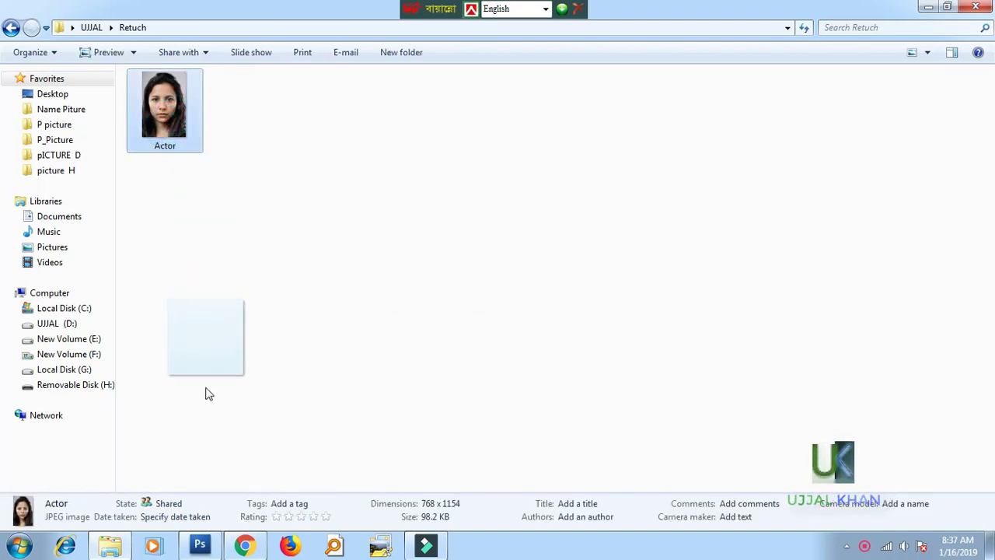
pyautogui.moveTo(208, 394); pyautogui.dragTo(276, 313)
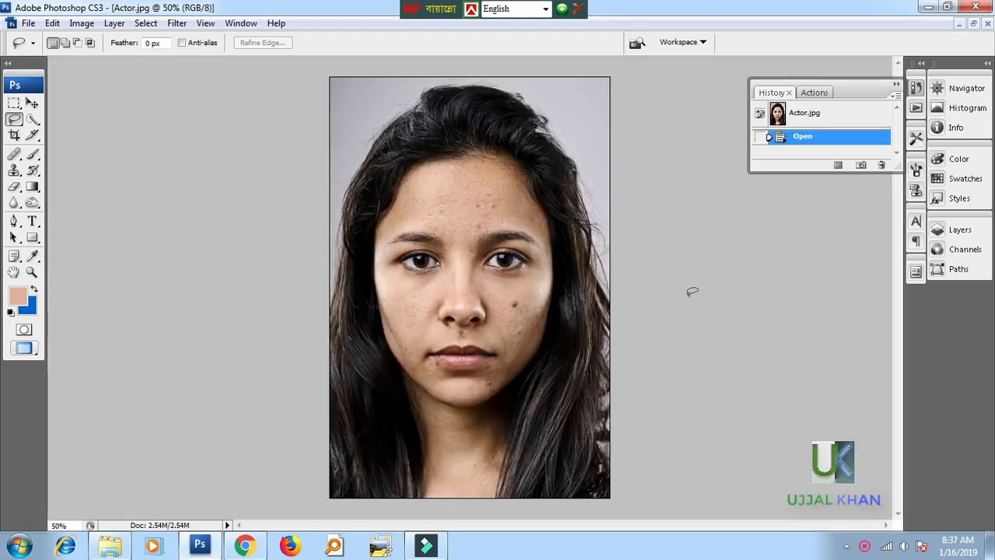
# - Remove the red mole and the nearby pink spot on the right-hand cheek with the Healing Brush, enlarging the brush to 30
pyautogui.click(31, 102)
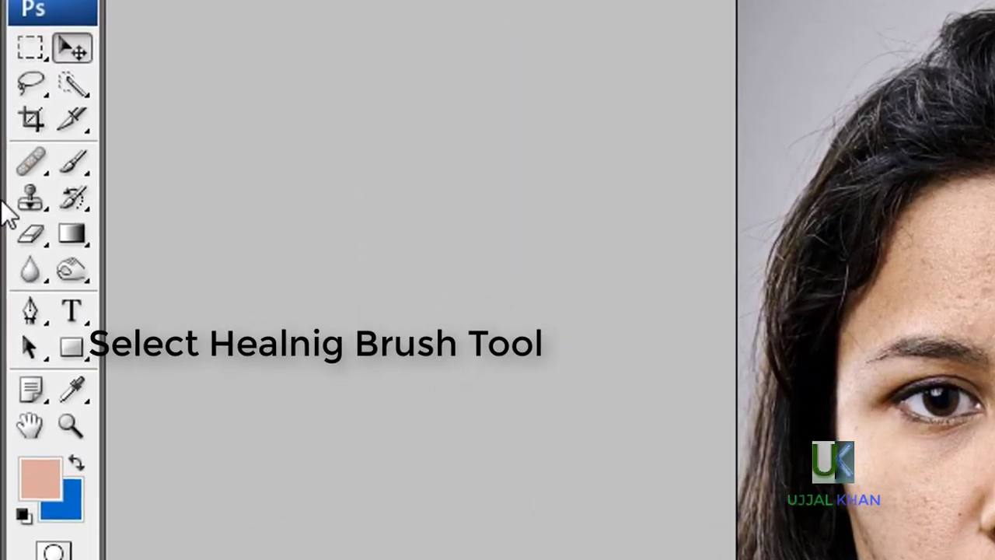
pyautogui.click(32, 163)
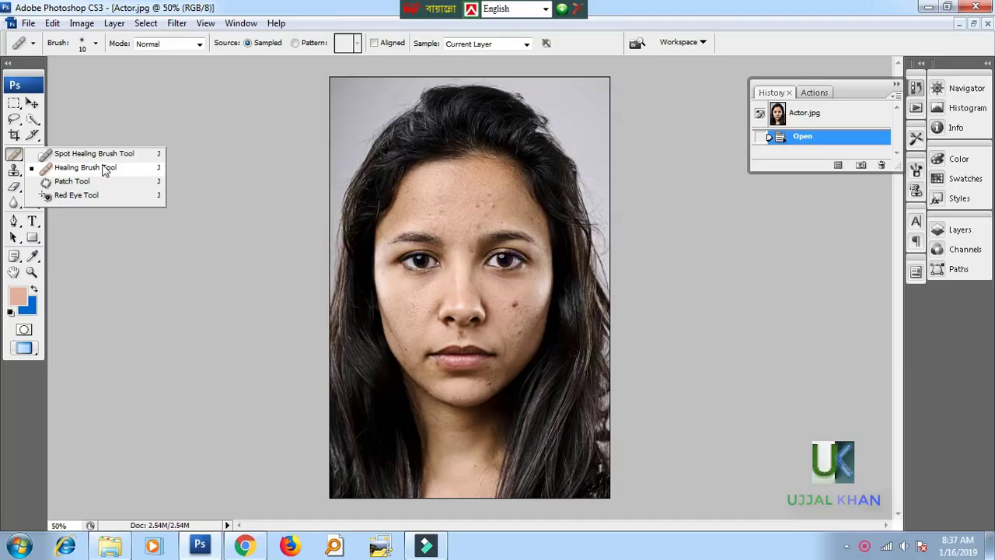
pyautogui.click(108, 168)
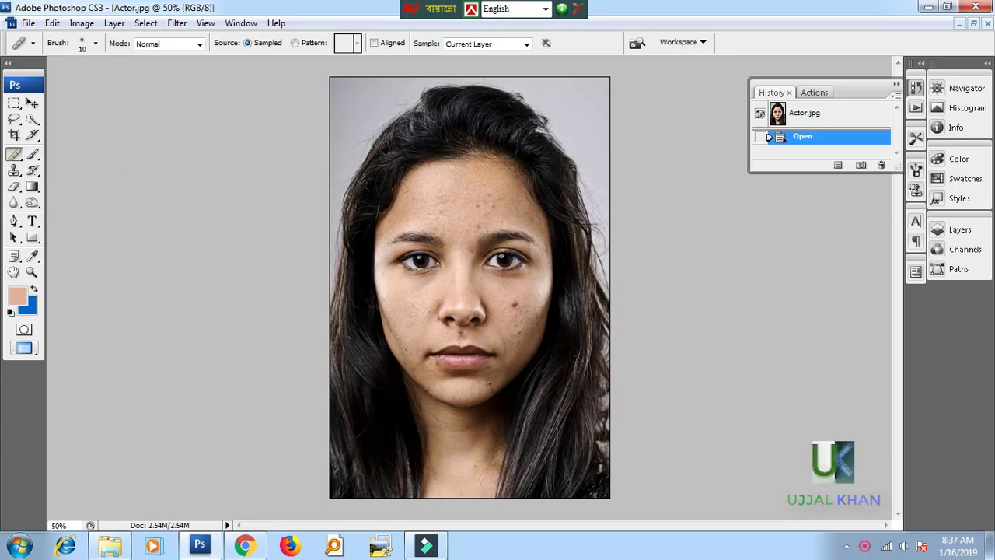
pyautogui.click(505, 213)
pyautogui.click(516, 217)
pyautogui.moveTo(465, 235); pyautogui.dragTo(468, 143)
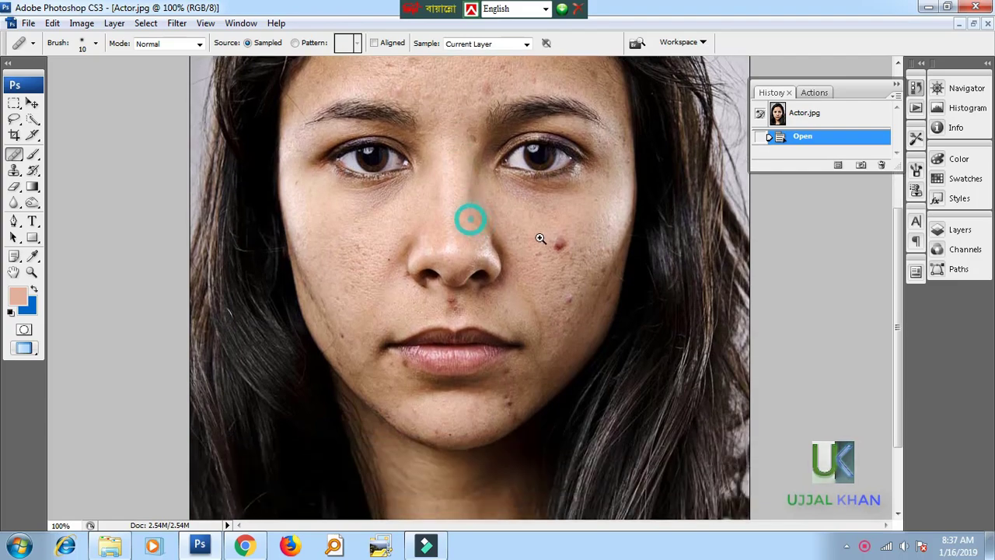
pyautogui.click(544, 241)
pyautogui.moveTo(592, 253); pyautogui.dragTo(524, 232)
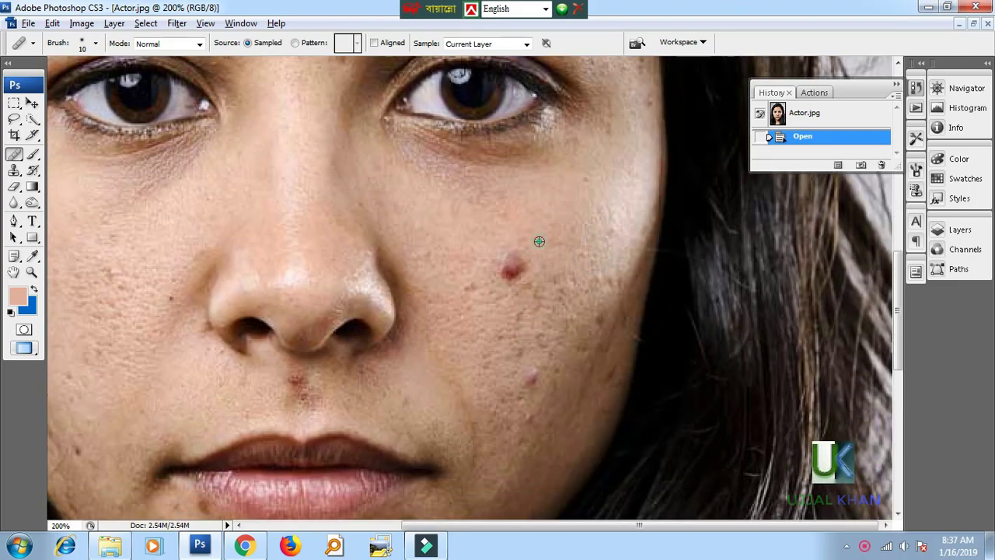
pyautogui.click(513, 264)
pyautogui.click(515, 266)
pyautogui.click(511, 261)
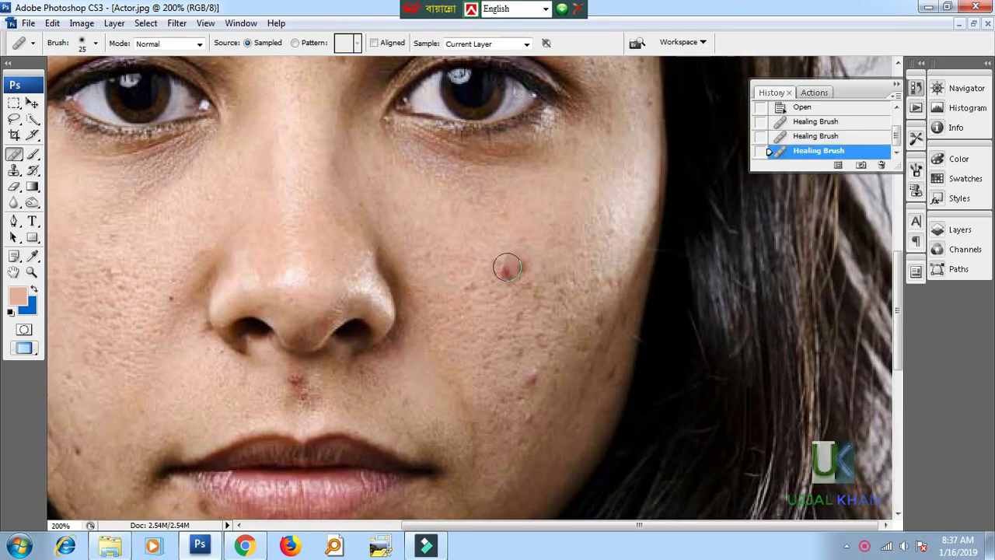
pyautogui.click(510, 263)
pyautogui.click(512, 286)
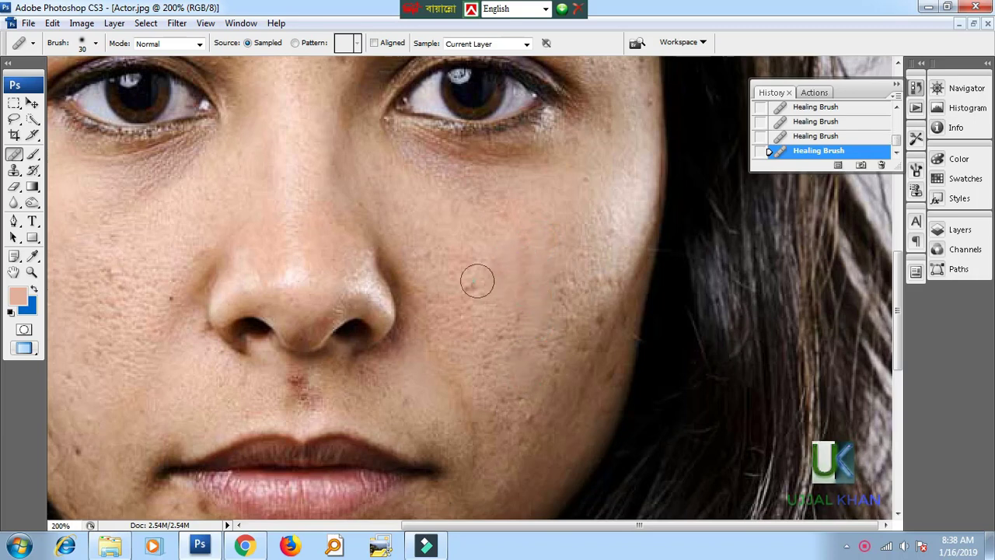
# - Heal the red blemish between the nose and the upper lip
pyautogui.moveTo(488, 319); pyautogui.dragTo(468, 253)
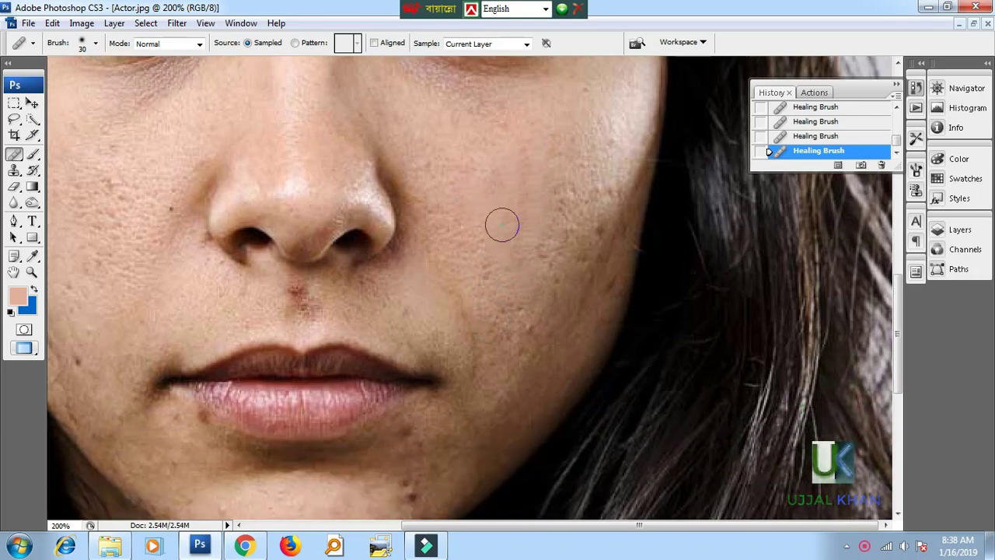
pyautogui.scroll(2, 484, 203)
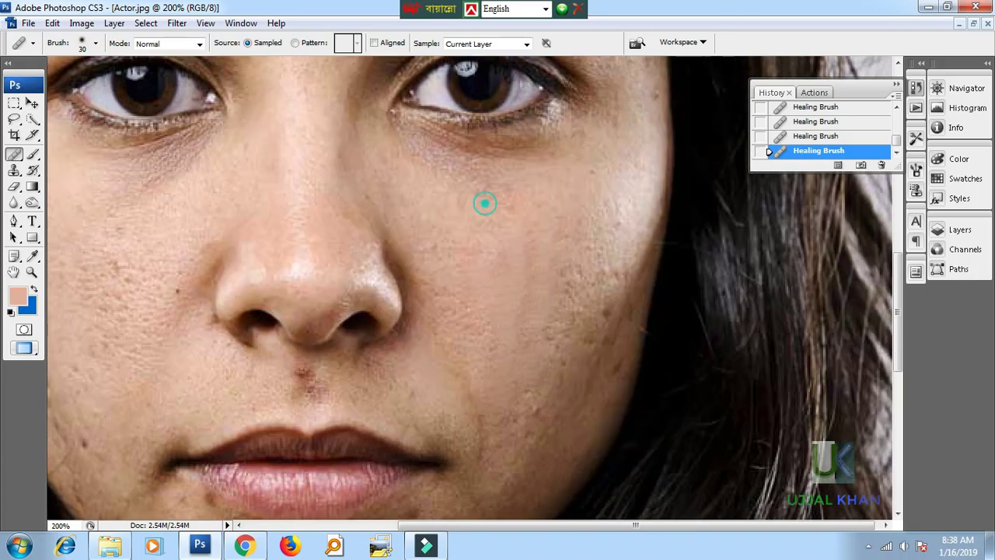
pyautogui.scroll(-1, 529, 241)
pyautogui.hscroll(-1, 493, 283)
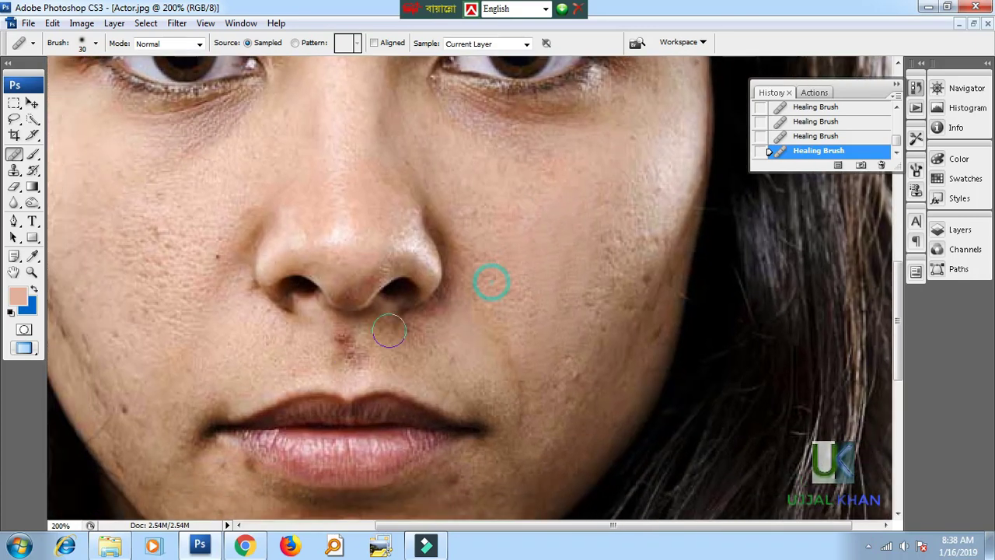
pyautogui.click(339, 350)
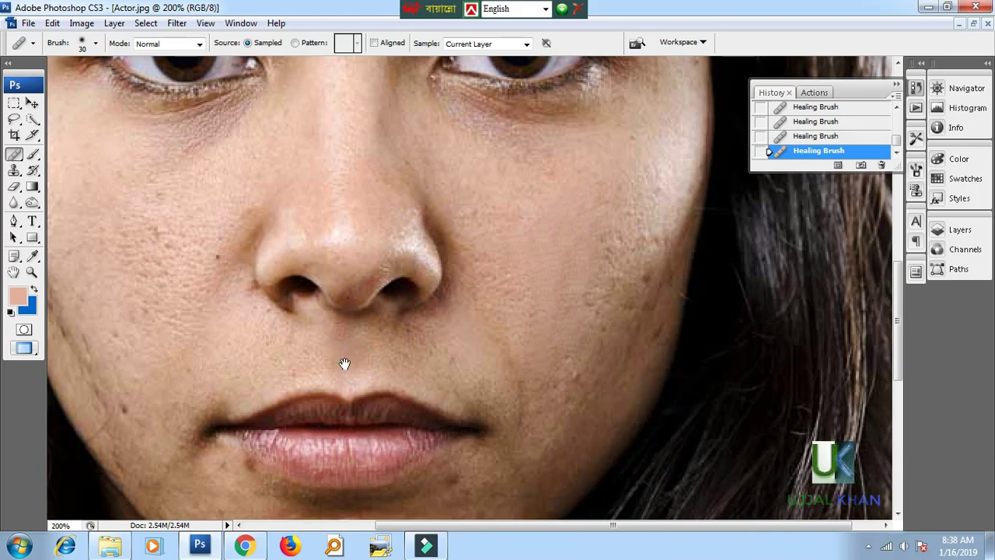
# - Heal the dark spots on the right of the chin from sampled clean chin skin, and the marks around the left mouth corner
pyautogui.scroll(-3, 389, 367)
pyautogui.hscroll(1, 420, 372)
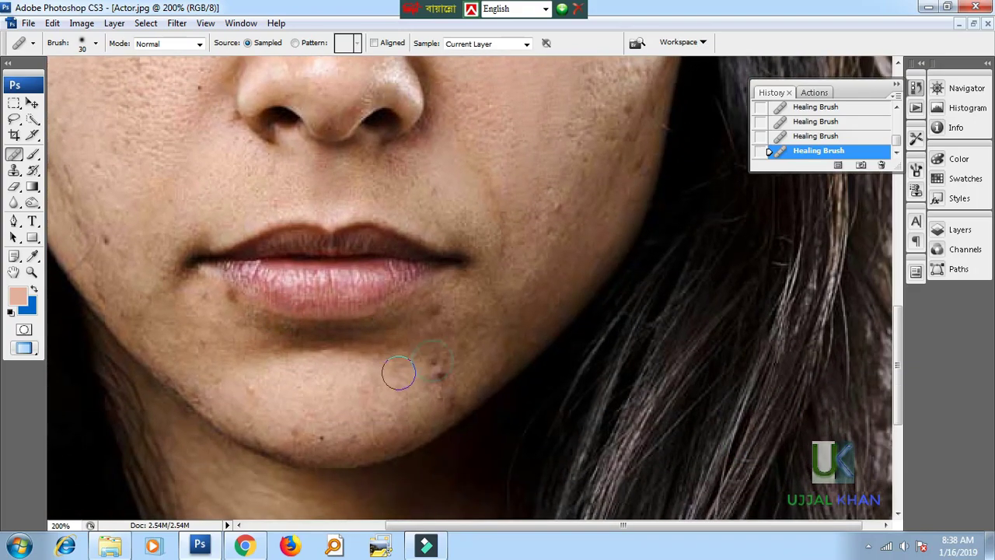
pyautogui.keyDown('alt'); pyautogui.click(357, 384); pyautogui.keyUp('alt')
pyautogui.click(435, 366)
pyautogui.moveTo(438, 377); pyautogui.dragTo(441, 395)
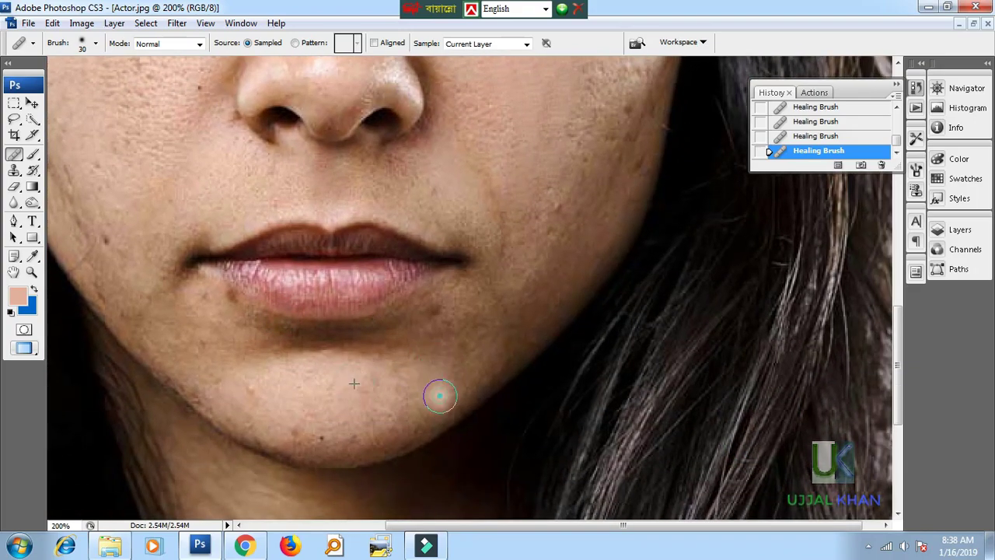
pyautogui.moveTo(351, 400); pyautogui.dragTo(455, 407)
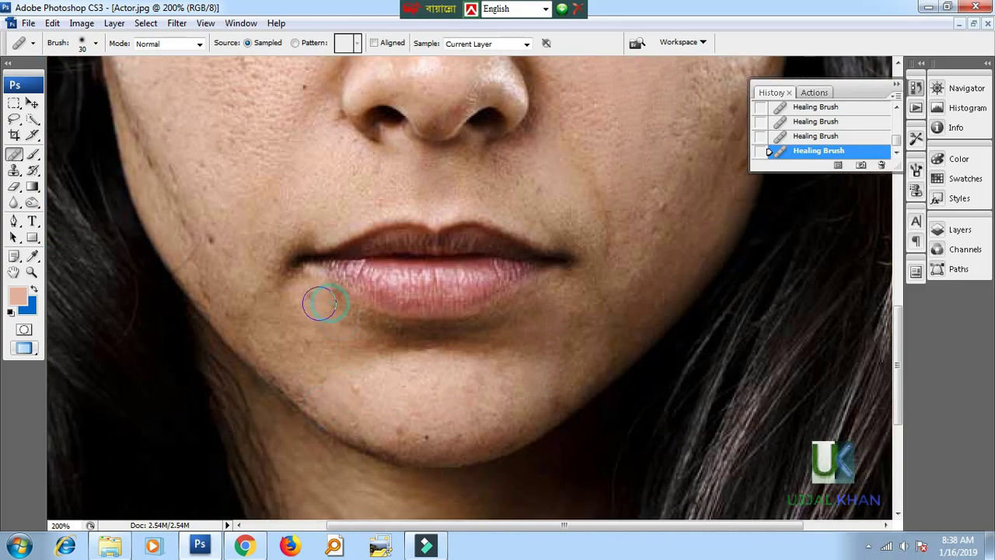
pyautogui.moveTo(264, 292); pyautogui.dragTo(344, 358)
# - Remove the small dark mole beside the nose and the mole on the neck with the Healing Brush
pyautogui.scroll(5, 306, 238)
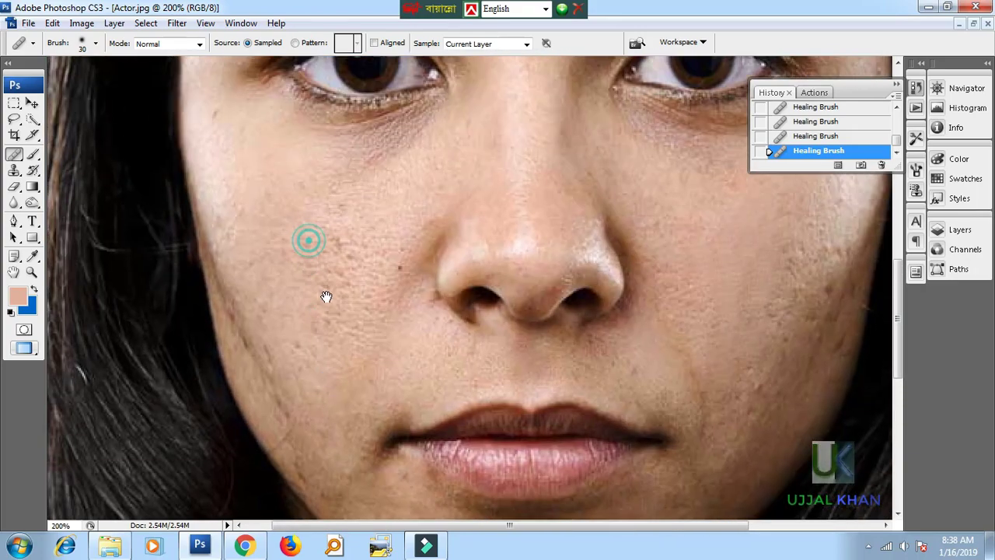
pyautogui.click(399, 320)
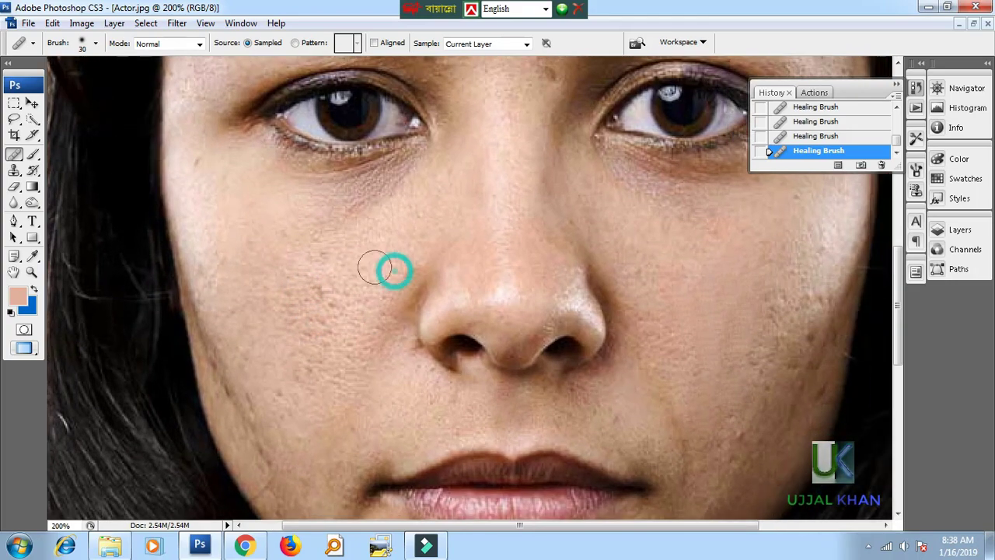
pyautogui.scroll(-7, 365, 327)
pyautogui.moveTo(333, 382); pyautogui.dragTo(375, 250)
pyautogui.scroll(-6, 374, 251)
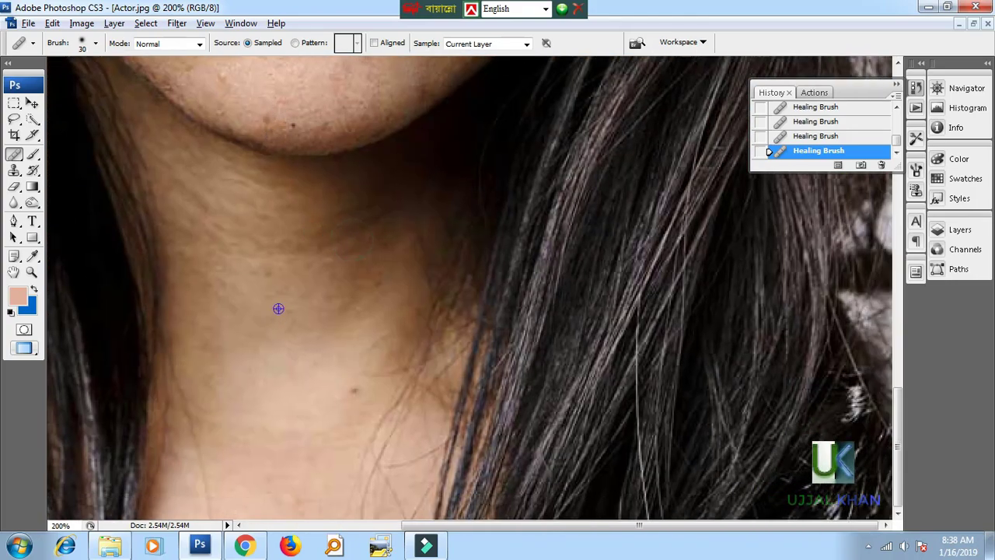
pyautogui.keyDown('alt'); pyautogui.click(342, 390); pyautogui.keyUp('alt')
# - Sample clean forehead skin and heal the cluster of red pimples above the right-hand eyebrow
pyautogui.scroll(20, 351, 390)
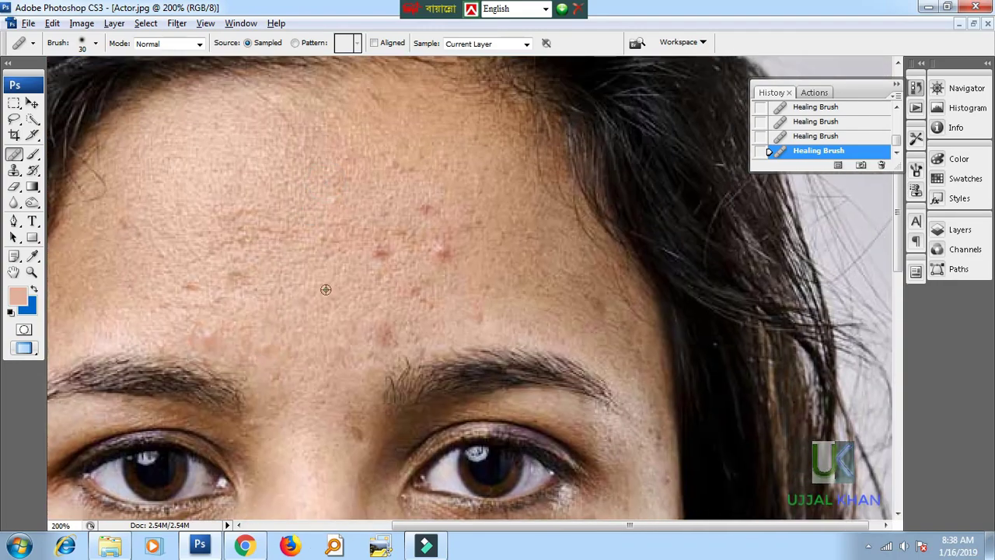
pyautogui.keyDown('alt'); pyautogui.click(326, 289); pyautogui.keyUp('alt')
pyautogui.click(387, 337)
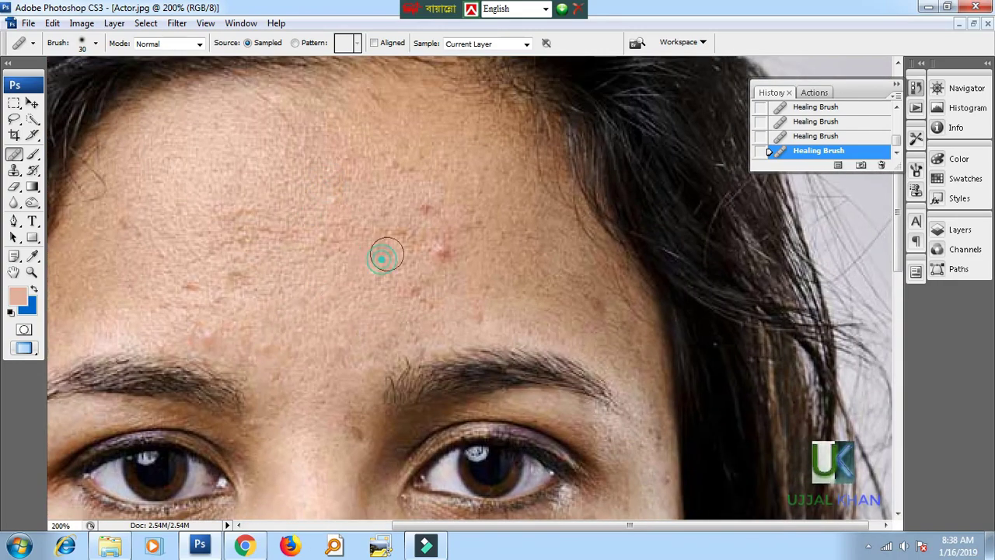
pyautogui.click(437, 245)
pyautogui.click(427, 210)
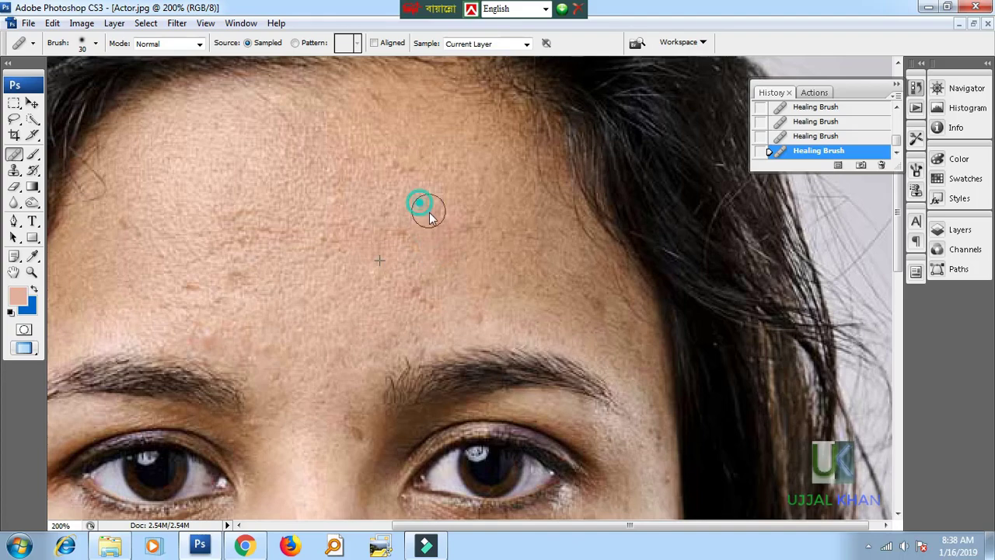
pyautogui.keyDown('alt'); pyautogui.click(405, 296); pyautogui.keyUp('alt')
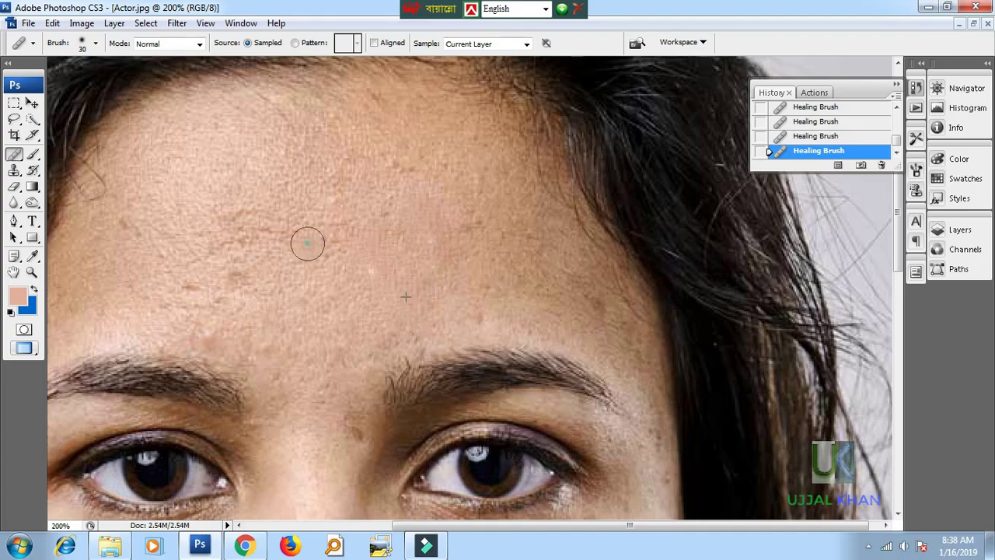
# - Heal the small blemishes on the left half of the forehead above the eyebrow
pyautogui.click(336, 239)
pyautogui.hscroll(-3, 335, 240)
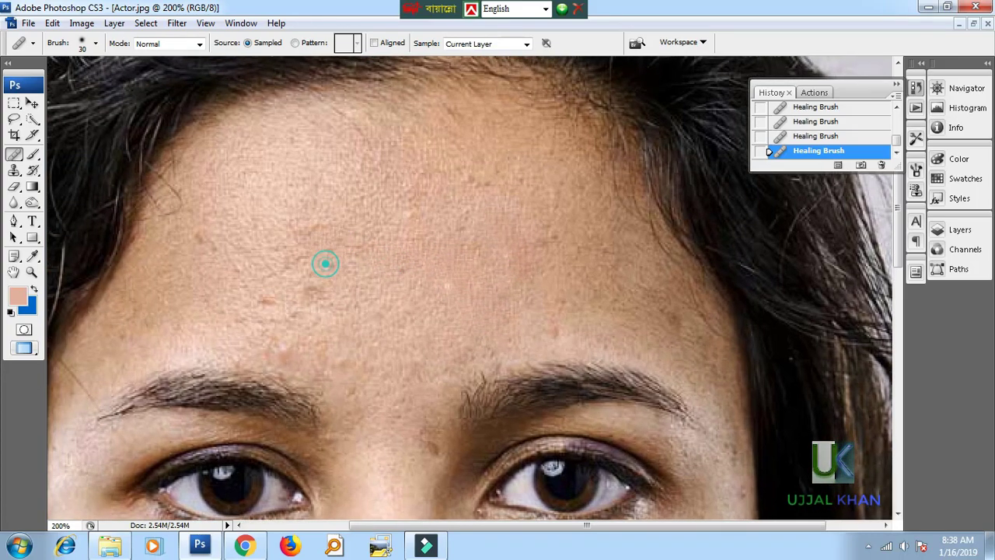
pyautogui.click(253, 292)
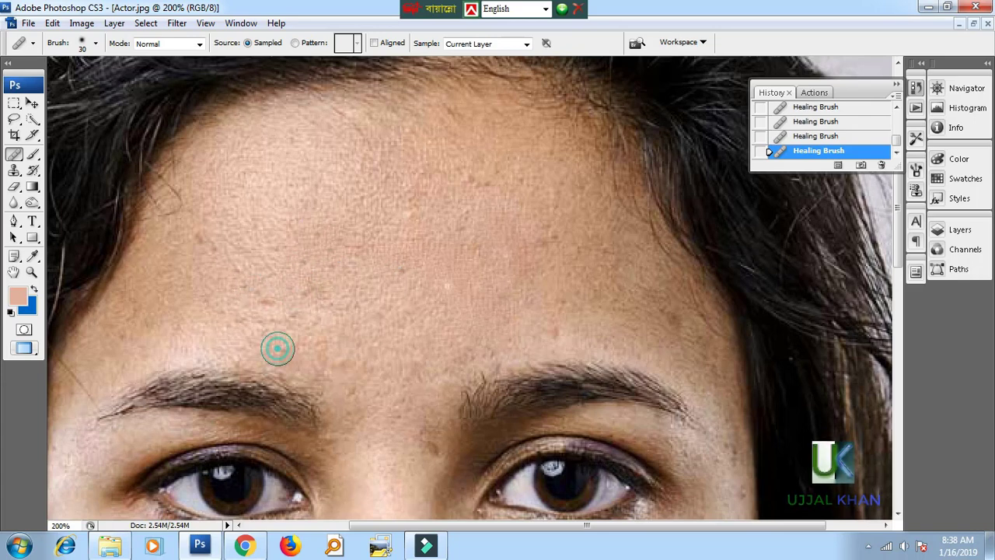
# - Heal the remaining spots on the right half of the forehead, out to the temple
pyautogui.moveTo(613, 252); pyautogui.dragTo(518, 245)
pyautogui.click(407, 264)
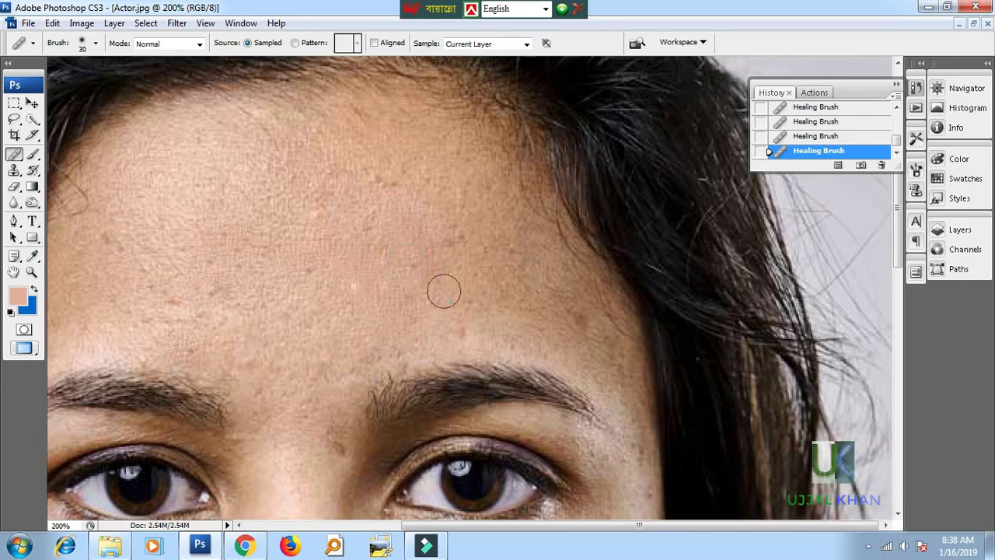
pyautogui.click(503, 283)
pyautogui.scroll(-1, 414, 272)
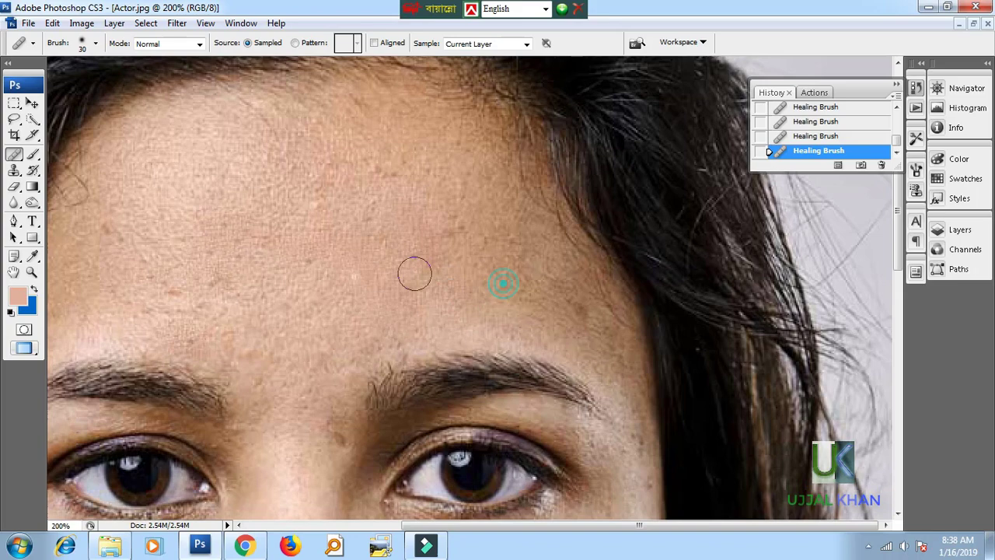
pyautogui.click(575, 315)
# - Heal the dark spot between the right-hand eyebrow and the nose bridge, and touch up the skin beside the nose and under the eye
pyautogui.moveTo(314, 321); pyautogui.dragTo(350, 166)
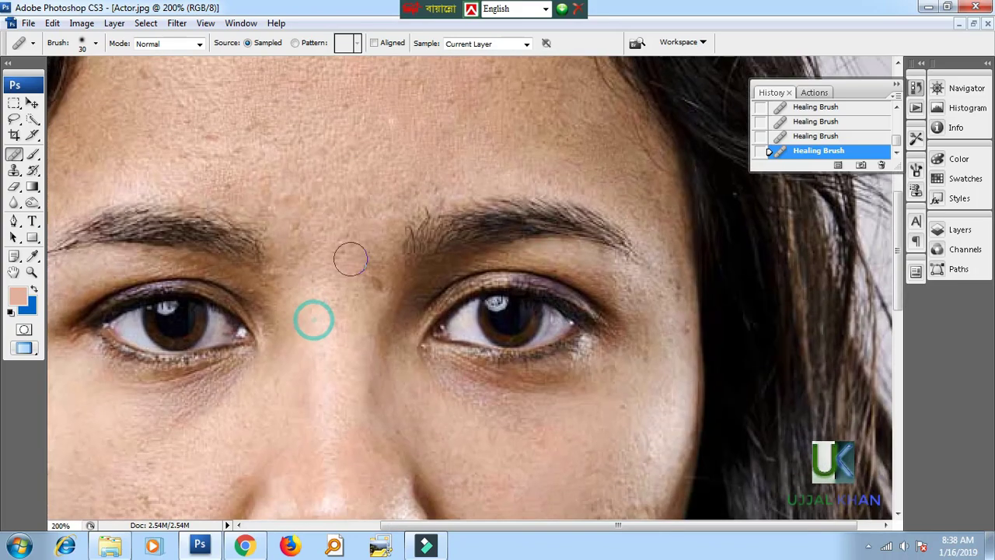
pyautogui.click(377, 283)
pyautogui.moveTo(373, 330); pyautogui.dragTo(348, 149)
pyautogui.moveTo(355, 244); pyautogui.dragTo(345, 225)
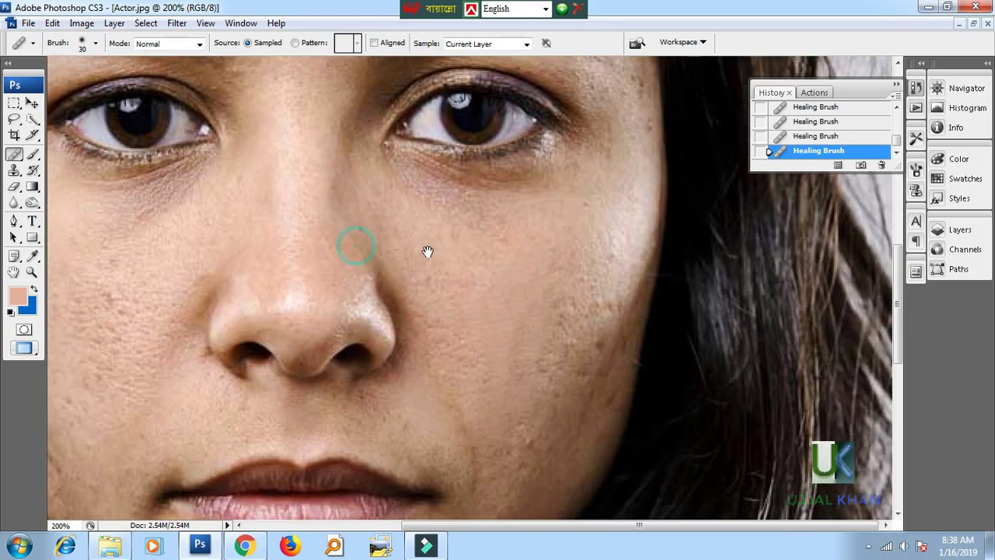
pyautogui.moveTo(433, 259); pyautogui.dragTo(424, 249)
pyautogui.moveTo(485, 247); pyautogui.dragTo(504, 282)
pyautogui.click(479, 229)
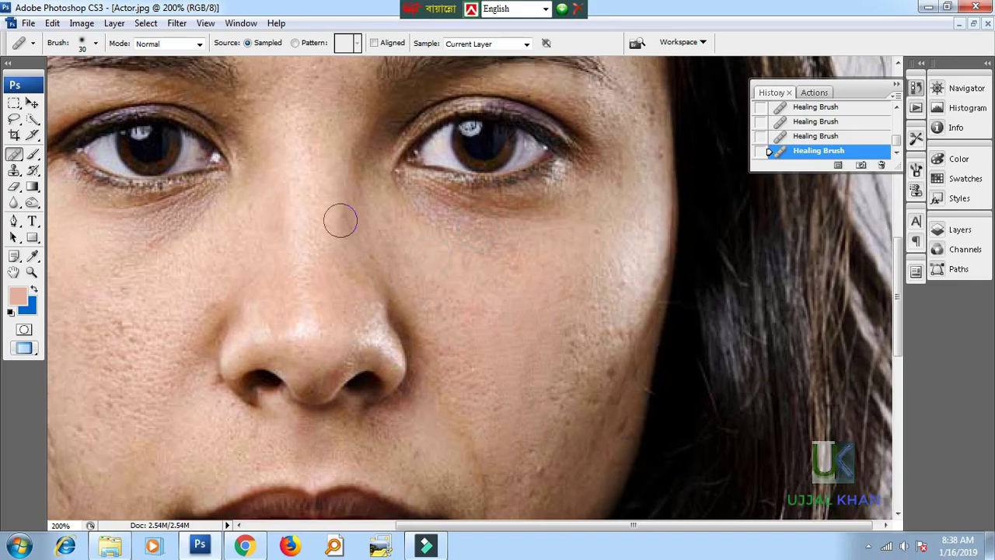
# - Heal the leftover spots on the lower left cheek and below the left mouth corner
pyautogui.hotkey('ctrl', '-')
pyautogui.hotkey('ctrl', '-')
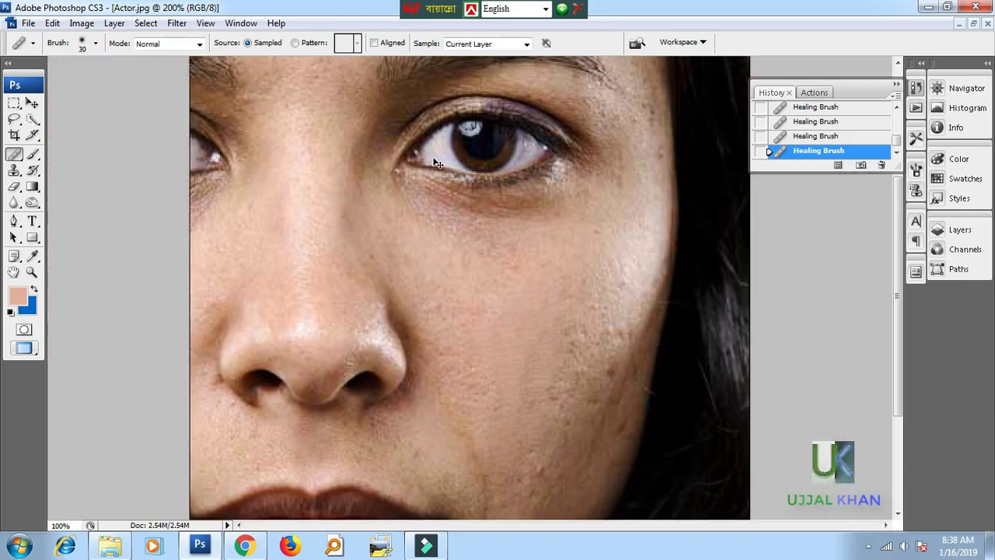
pyautogui.moveTo(542, 245); pyautogui.dragTo(520, 188)
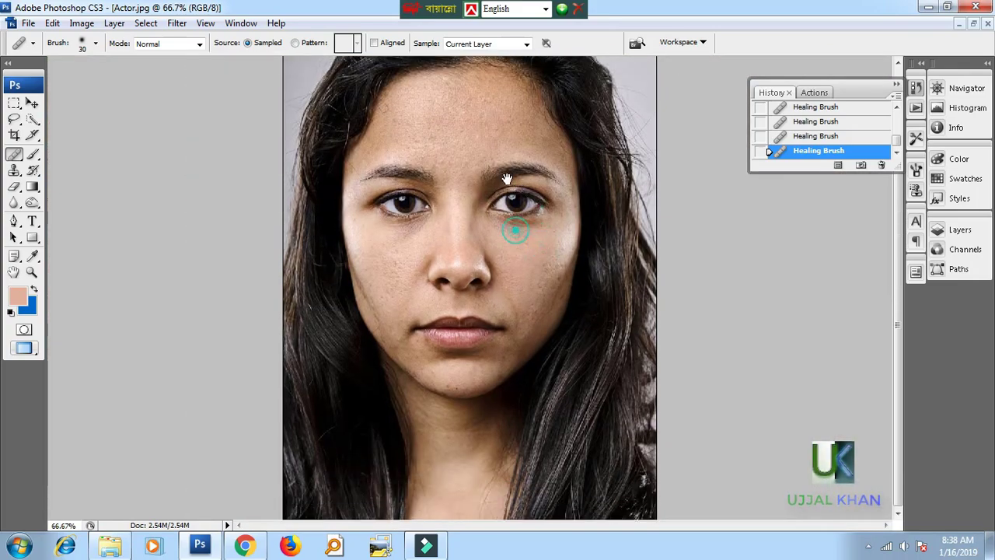
pyautogui.keyDown('ctrl'); pyautogui.click(402, 307); pyautogui.keyUp('ctrl')
pyautogui.moveTo(391, 322)
pyautogui.mouseDown()
pyautogui.moveTo(385, 235)
pyautogui.moveTo(350, 149)
pyautogui.mouseUp()
pyautogui.keyDown('ctrl'); pyautogui.click(381, 216); pyautogui.keyUp('ctrl')
pyautogui.hotkey('ctrl', 'z')
pyautogui.click(362, 219)
pyautogui.click(434, 297)
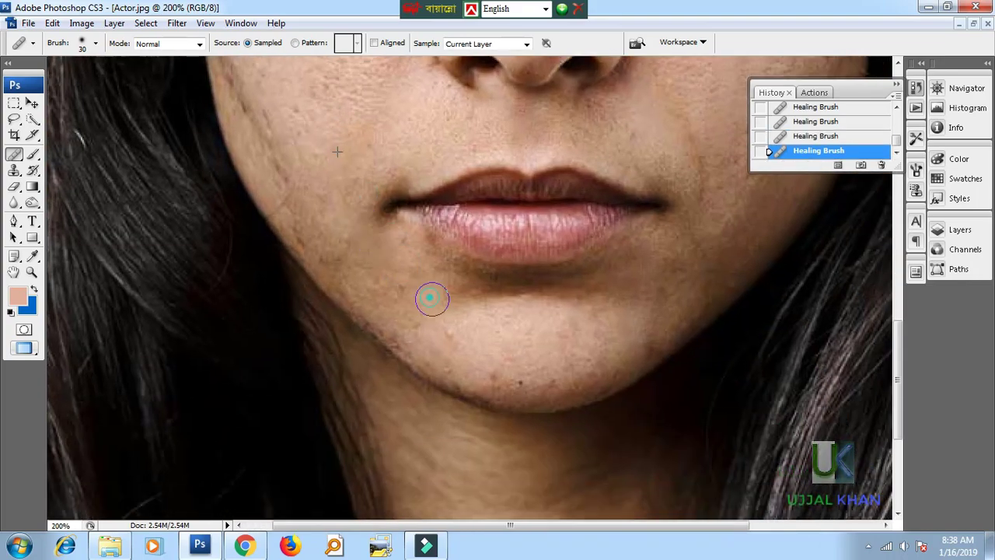
pyautogui.click(410, 308)
pyautogui.moveTo(430, 314); pyautogui.dragTo(460, 331)
# - Try to heal the dark marks along the left jawline from sampled cheek skin, and undo the latest healing strokes
pyautogui.keyDown('alt'); pyautogui.click(377, 253); pyautogui.keyUp('alt')
pyautogui.moveTo(374, 254)
pyautogui.mouseDown()
pyautogui.moveTo(421, 313)
pyautogui.moveTo(405, 331)
pyautogui.moveTo(346, 263)
pyautogui.mouseUp()
pyautogui.hotkey('ctrl', 'alt', 'z')
pyautogui.hotkey('ctrl', 'alt', 'z')
pyautogui.hotkey('ctrl', 'alt', 'z')
pyautogui.hotkey('ctrl', 'alt', 'z')
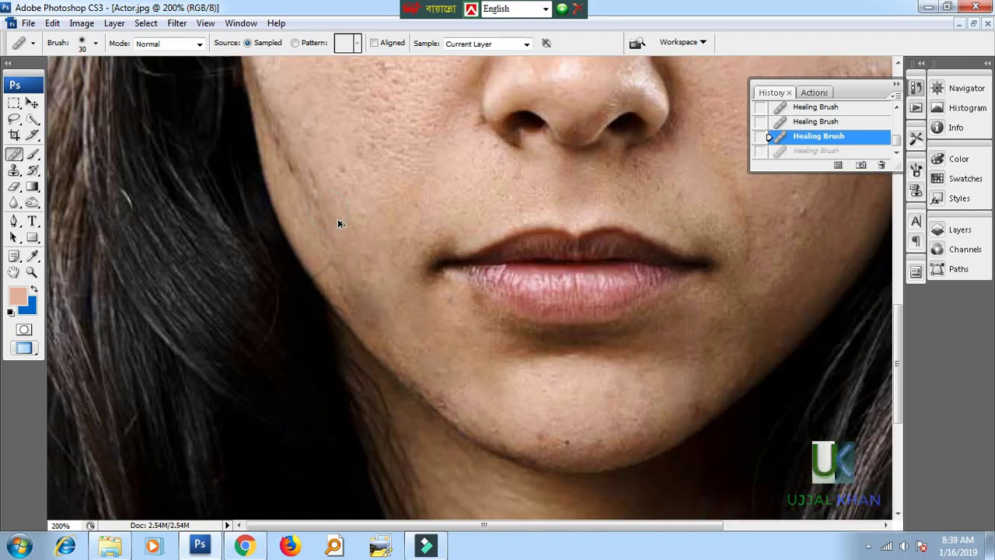
# - Try to heal the dark marks along the outer edge of the left cheek, and undo those strokes
pyautogui.moveTo(389, 171); pyautogui.dragTo(390, 260)
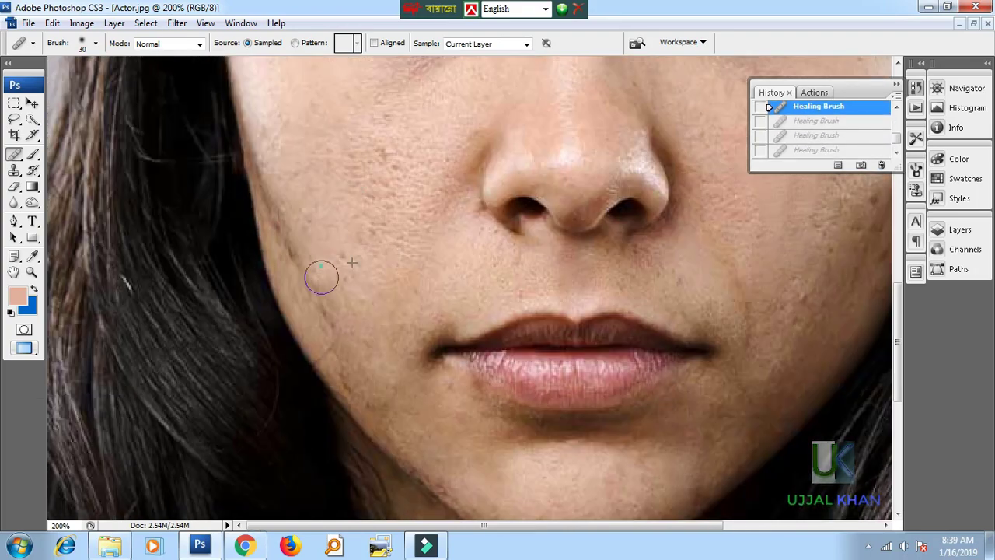
pyautogui.moveTo(321, 277); pyautogui.dragTo(330, 308)
pyautogui.scroll(1, 304, 231)
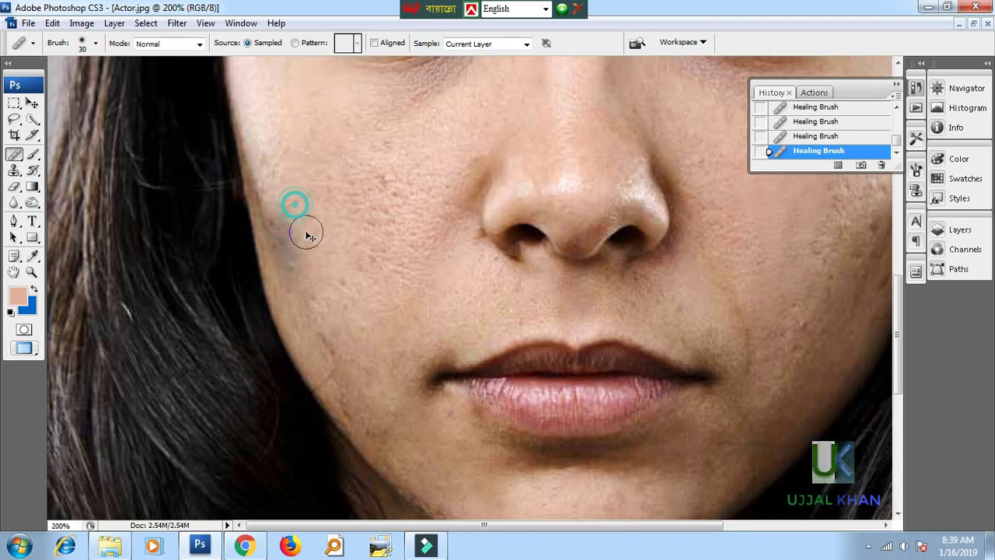
pyautogui.hotkey('ctrl', 'alt', 'z')
pyautogui.hotkey('ctrl', 'alt', 'z')
# - Paint over the dark marks along the left cheek edge and jawline with the Brush at size 25 and 25% opacity, using skin tone
pyautogui.press('b')
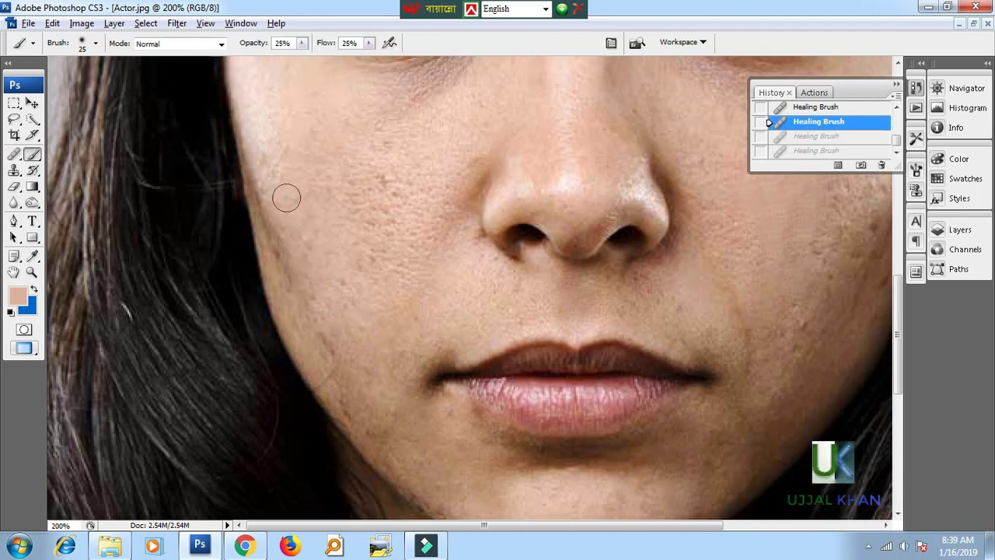
pyautogui.click(289, 248)
pyautogui.click(268, 189)
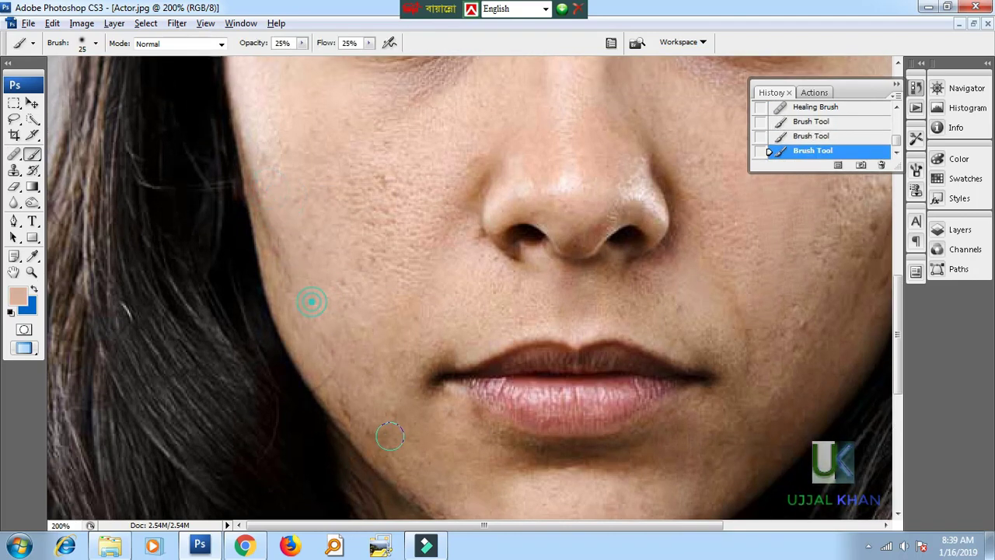
pyautogui.moveTo(390, 436); pyautogui.dragTo(296, 270)
pyautogui.moveTo(296, 243)
pyautogui.mouseDown()
pyautogui.moveTo(323, 287)
pyautogui.moveTo(388, 273)
pyautogui.moveTo(513, 294)
pyautogui.mouseUp()
pyautogui.moveTo(364, 285)
pyautogui.mouseDown()
pyautogui.moveTo(575, 278)
pyautogui.moveTo(639, 244)
pyautogui.moveTo(672, 246)
pyautogui.mouseUp()
pyautogui.hotkey('ctrl', 'alt', 'z')
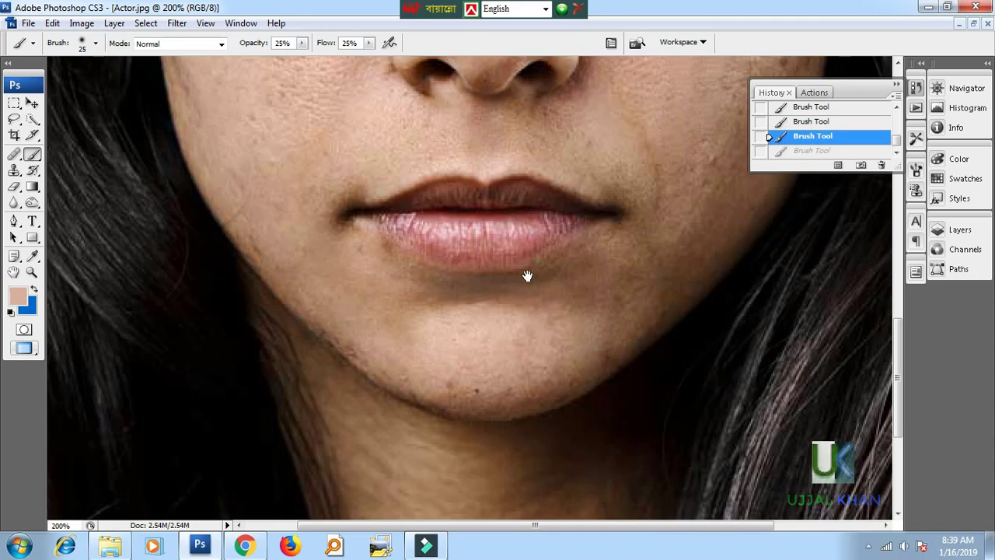
pyautogui.scroll(2, 528, 274)
pyautogui.hscroll(2, 528, 275)
pyautogui.hotkey('ctrl', 'alt', 'z')
pyautogui.hotkey('shift', 'ctrl', 'z')
pyautogui.hotkey('shift', 'ctrl', 'z')
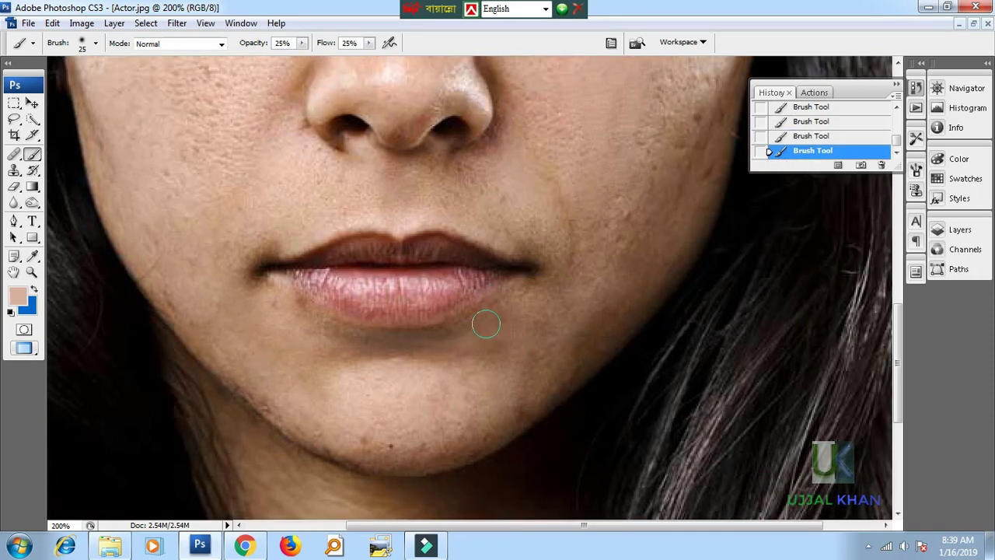
# - Enlarge the brush to 35 and paint over uneven skin on the right side of the chin, jaw and lower cheek
pyautogui.press(']')
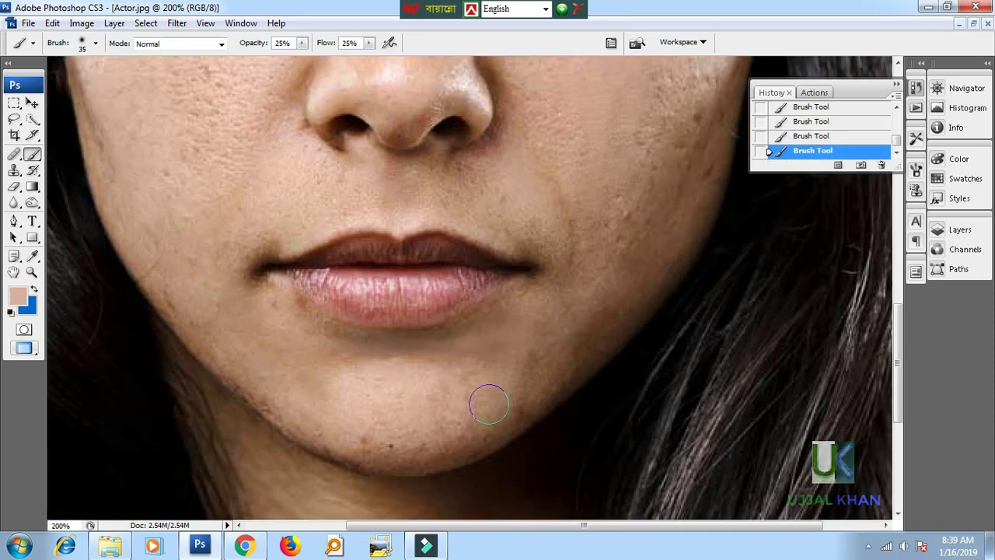
pyautogui.moveTo(490, 397)
pyautogui.mouseDown()
pyautogui.moveTo(551, 358)
pyautogui.moveTo(610, 245)
pyautogui.moveTo(647, 124)
pyautogui.moveTo(559, 310)
pyautogui.mouseUp()
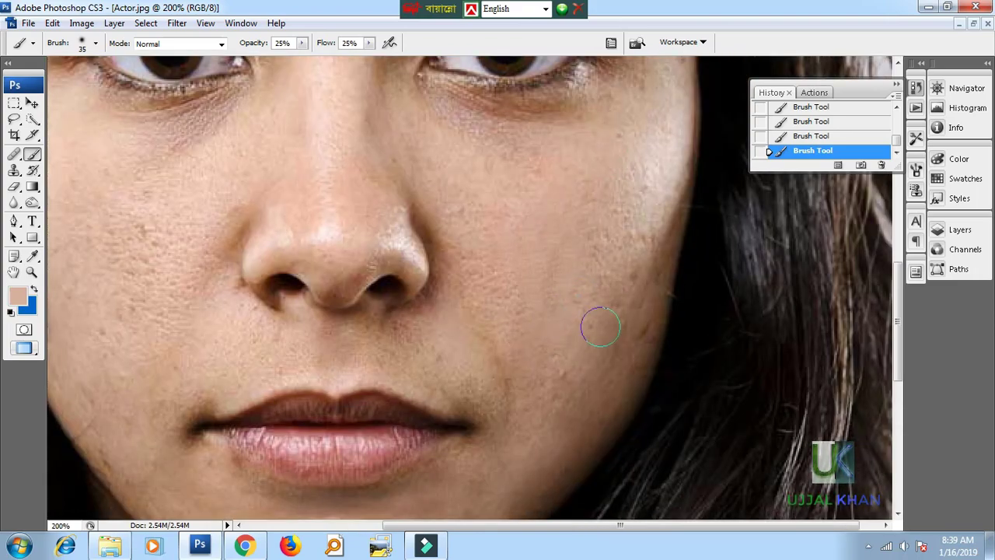
pyautogui.moveTo(573, 207)
pyautogui.mouseDown()
pyautogui.moveTo(537, 371)
pyautogui.moveTo(540, 362)
pyautogui.mouseUp()
pyautogui.moveTo(562, 360); pyautogui.dragTo(586, 338)
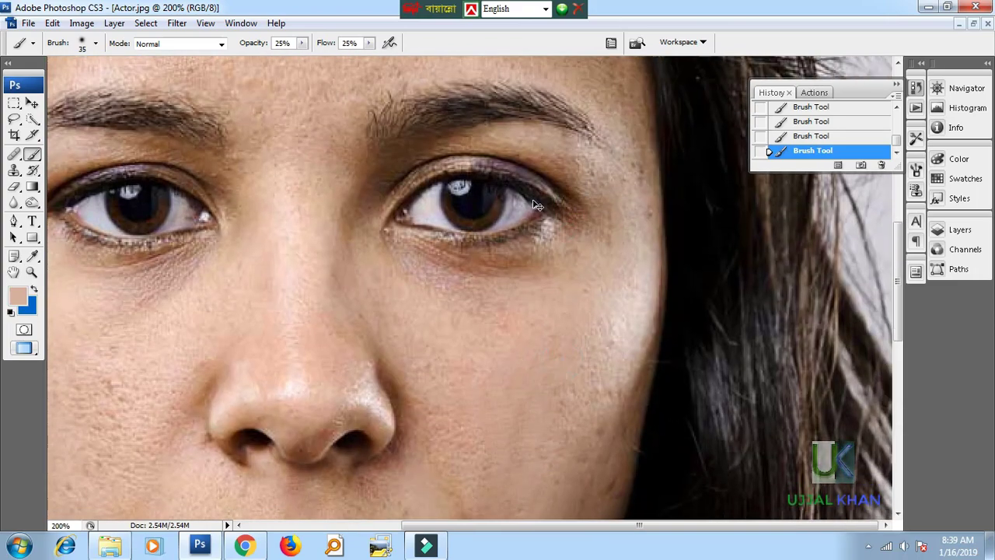
# - Build a Magic Wand selection at tolerance 32 of the neck skin and the shaded edges of the face
pyautogui.hotkey('ctrl', '0')
pyautogui.hotkey('ctrl', '-')
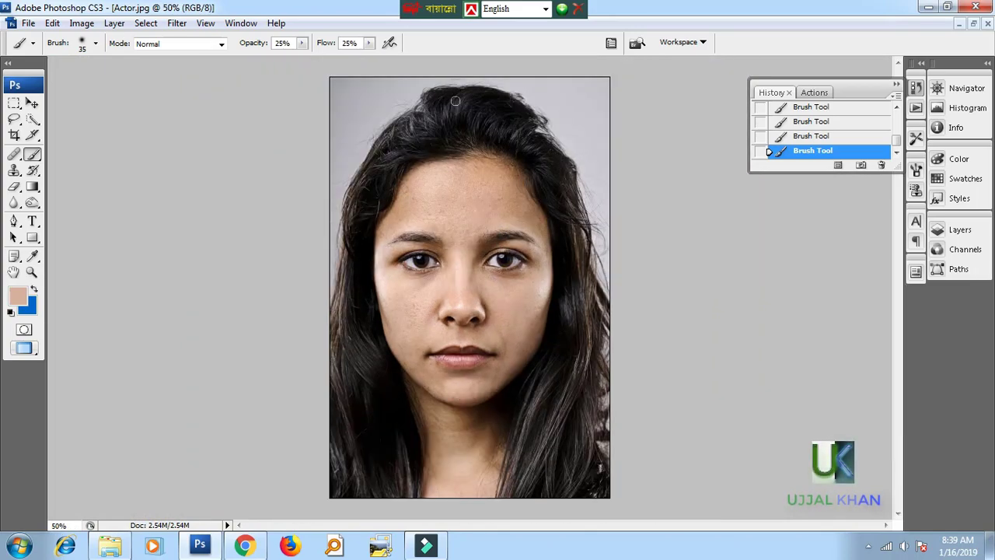
pyautogui.press('w')
pyautogui.hotkey('shift', 'w')
pyautogui.hotkey('shift', 'w')
pyautogui.hotkey('shift', 'w')
pyautogui.click(465, 418)
pyautogui.keyDown('shift'); pyautogui.click(470, 434); pyautogui.keyUp('shift')
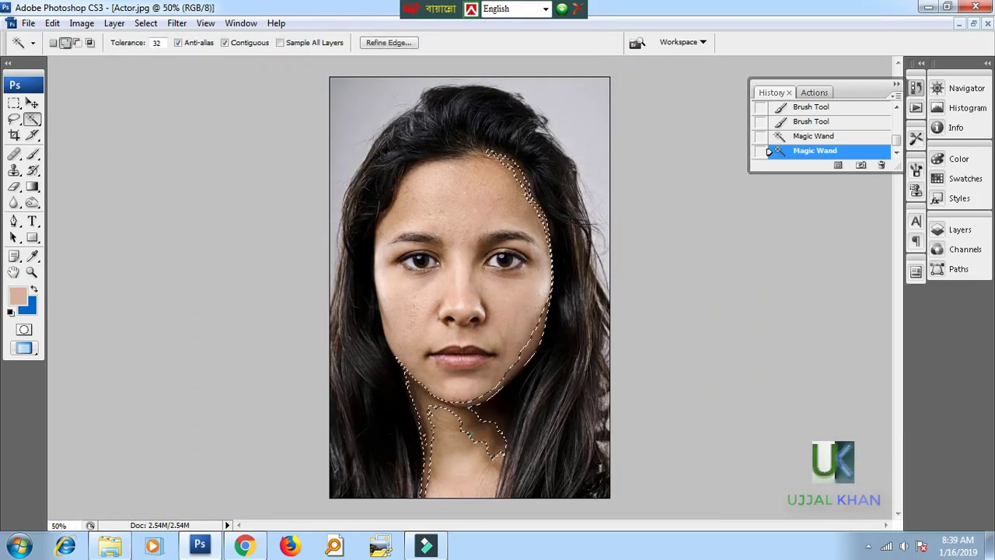
pyautogui.keyDown('shift'); pyautogui.click(472, 437); pyautogui.keyUp('shift')
pyautogui.keyDown('shift'); pyautogui.click(474, 448); pyautogui.keyUp('shift')
pyautogui.keyDown('shift'); pyautogui.click(480, 443); pyautogui.keyUp('shift')
# - Show the portrait in full-screen mode and extend the Magic Wand selection around the shaded skin of the neck, jaw and face edge
pyautogui.press('f')
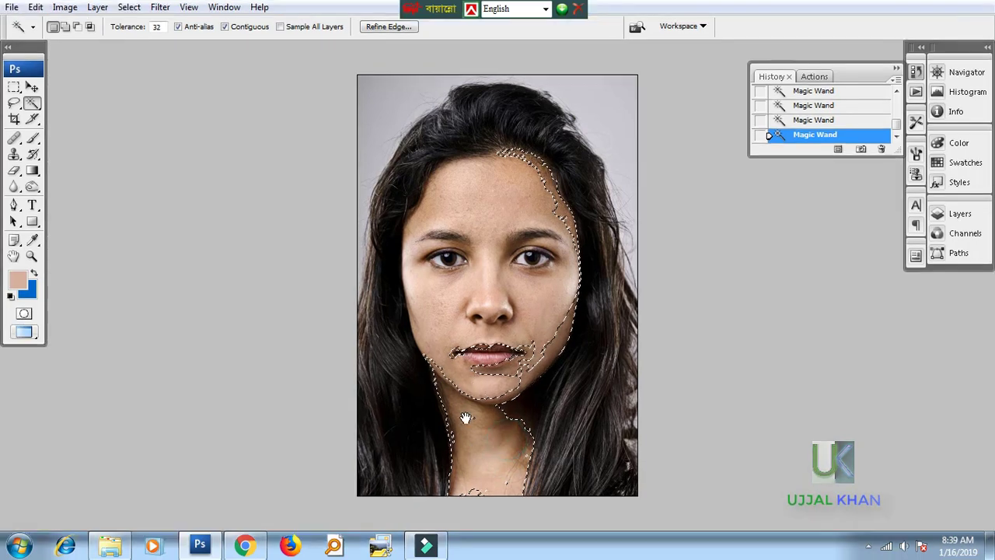
pyautogui.moveTo(465, 419); pyautogui.dragTo(413, 390)
pyautogui.keyDown('shift'); pyautogui.click(410, 382); pyautogui.keyUp('shift')
pyautogui.click(408, 381)
pyautogui.keyDown('shift'); pyautogui.click(407, 381); pyautogui.keyUp('shift')
pyautogui.keyDown('shift'); pyautogui.click(407, 380); pyautogui.keyUp('shift')
pyautogui.keyDown('shift'); pyautogui.click(401, 376); pyautogui.keyUp('shift')
pyautogui.keyDown('shift'); pyautogui.click(393, 370); pyautogui.keyUp('shift')
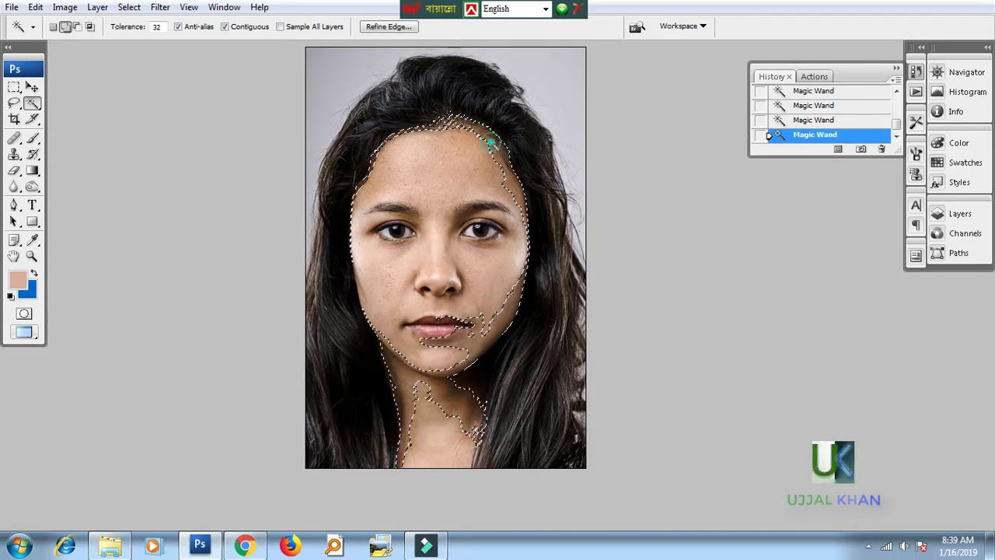
# - Feather the skin selection four times in a row, accepting the offered radius
pyautogui.hotkey('ctrl', 'alt', 'd')
pyautogui.press('Return')
pyautogui.hotkey('ctrl', 'alt', 'd')
pyautogui.press('Return')
pyautogui.hotkey('ctrl', 'alt', 'd')
pyautogui.press('Return')
pyautogui.hotkey('ctrl', 'alt', 'd')
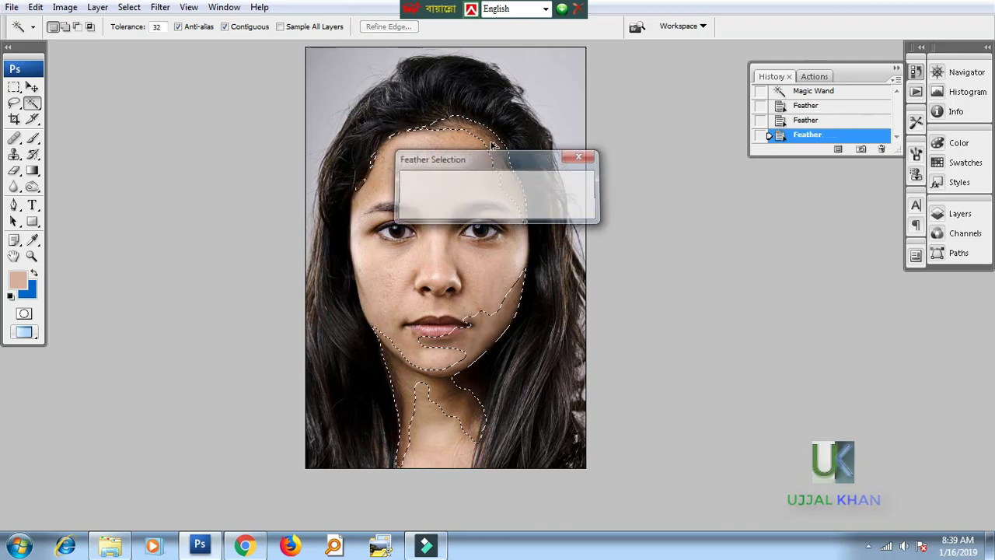
pyautogui.press('Return')
# - Brighten the feathered skin slightly with Curves by raising a midtone point near input 124, and keep the selection active
pyautogui.hotkey('ctrl', 'm')
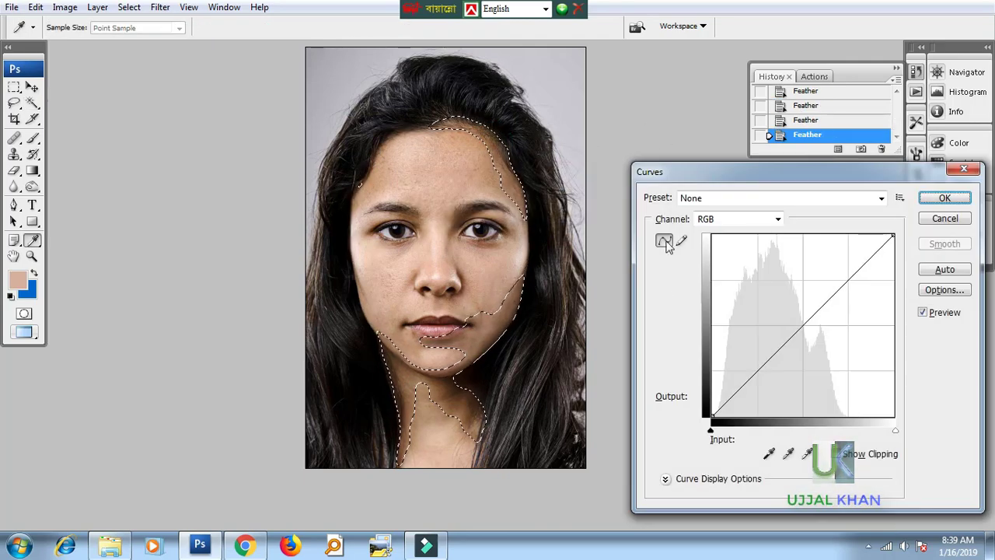
pyautogui.click(800, 324)
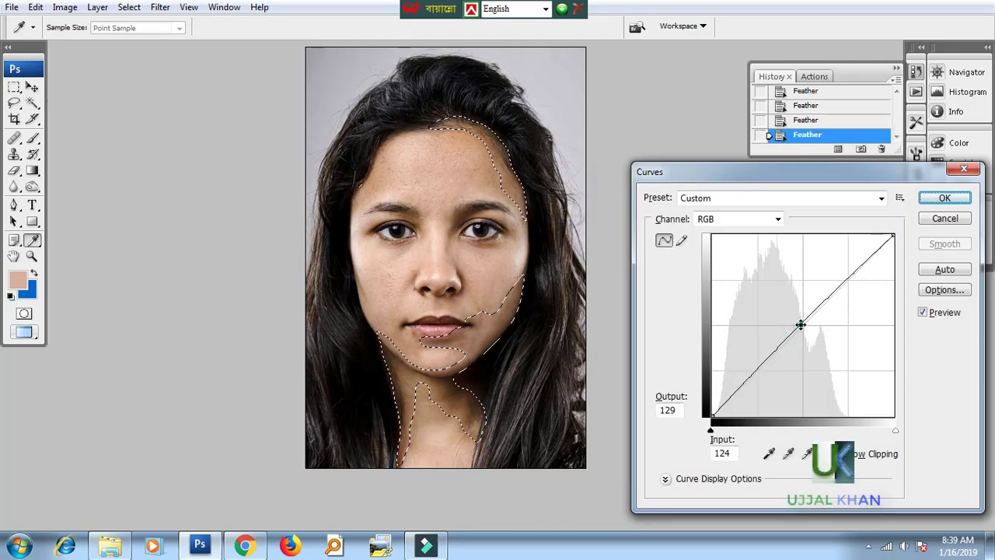
pyautogui.moveTo(800, 324); pyautogui.dragTo(799, 322)
pyautogui.press('Return')
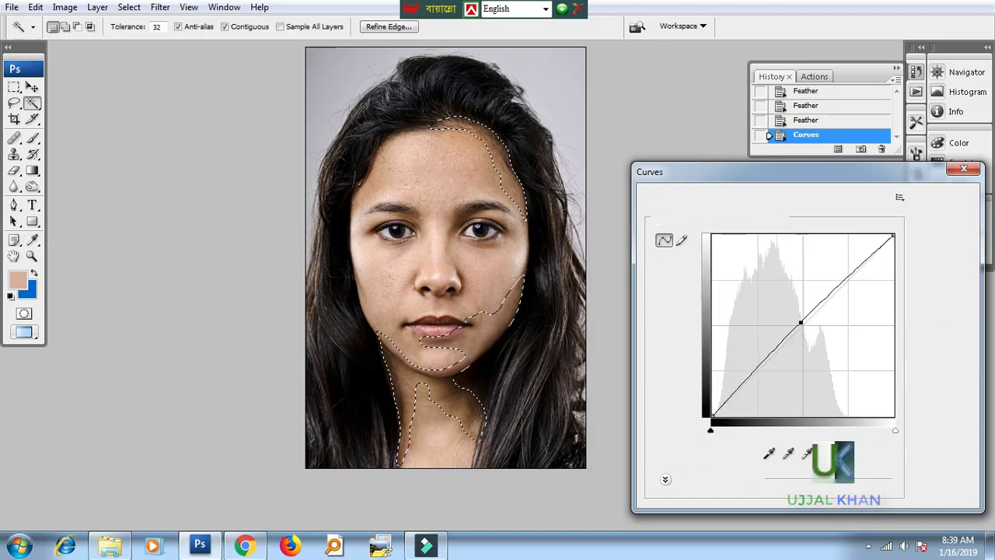
pyautogui.hotkey('ctrl', 'd')
pyautogui.hotkey('ctrl', 'z')
# - Apply Color Balance to the selected skin's midtones with levels +6, 0 and +1
pyautogui.hotkey('ctrl', 'b')
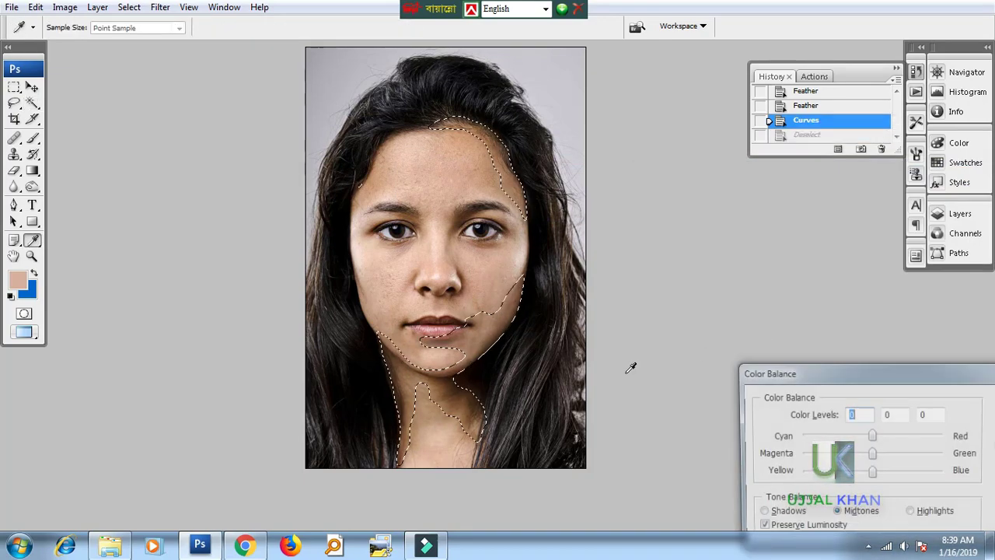
pyautogui.moveTo(888, 473); pyautogui.dragTo(874, 478)
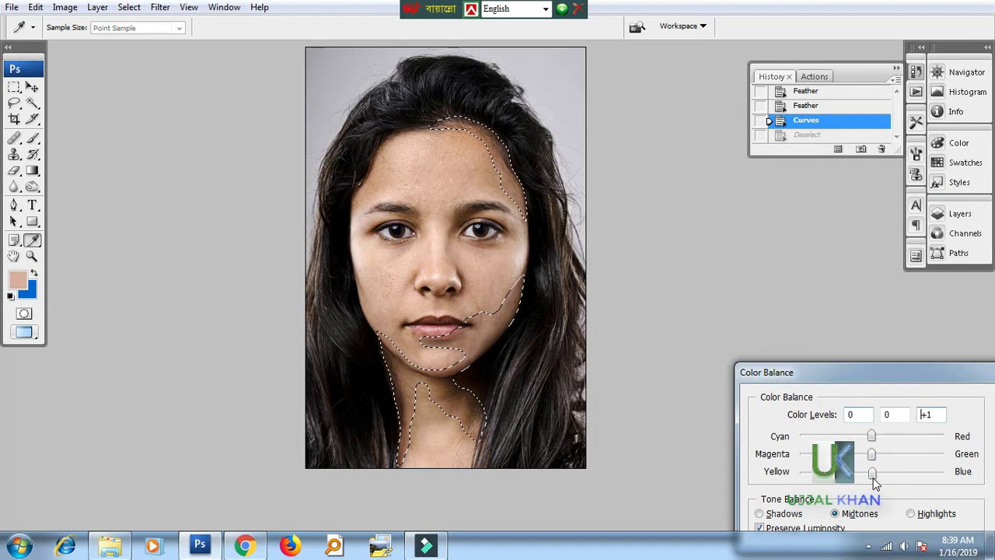
pyautogui.moveTo(872, 436); pyautogui.dragTo(878, 440)
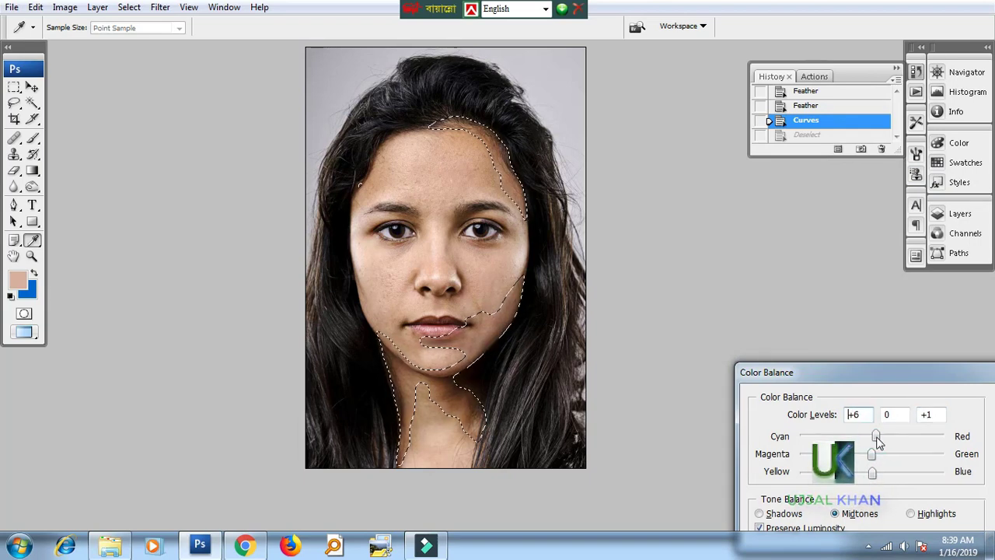
pyautogui.press('Return')
pyautogui.hotkey('alt', 'i')
pyautogui.press('a')
pyautogui.press('w')
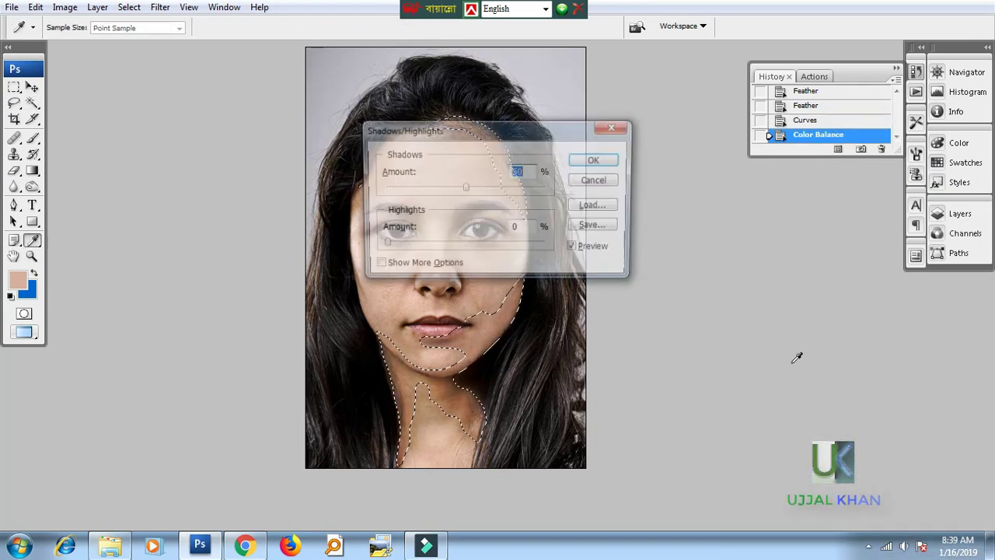
pyautogui.press('Escape')
# - Brighten the selected skin again with a Curves point at input 120, output 130, and deselect it
pyautogui.hotkey('ctrl', 'm')
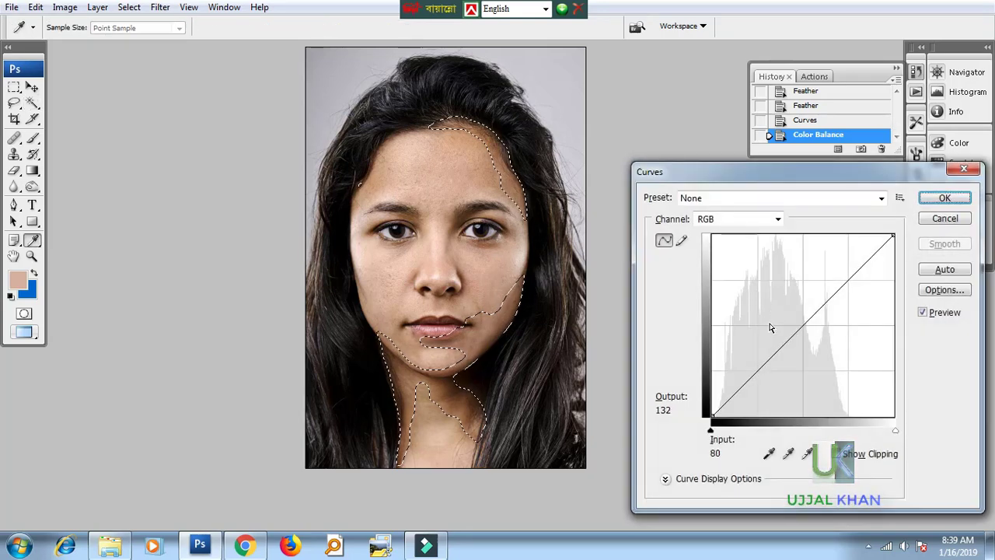
pyautogui.click(797, 324)
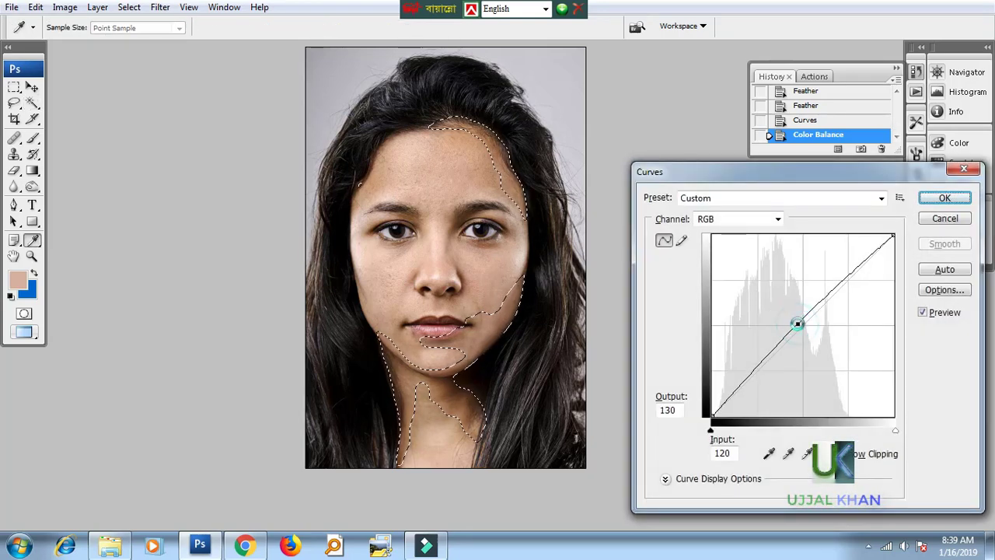
pyautogui.press('Return')
pyautogui.press('w')
pyautogui.hotkey('ctrl', 'd')
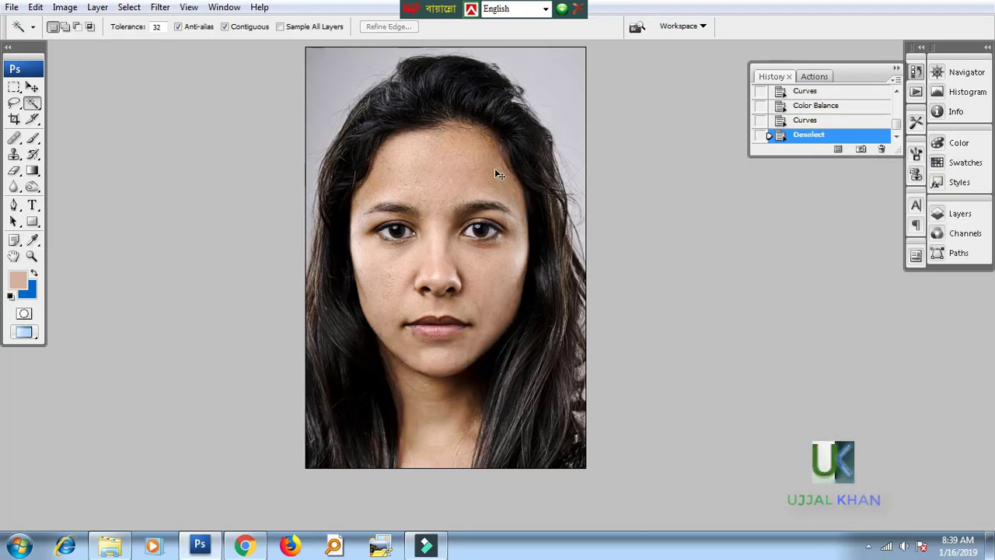
pyautogui.moveTo(517, 262); pyautogui.dragTo(470, 289)
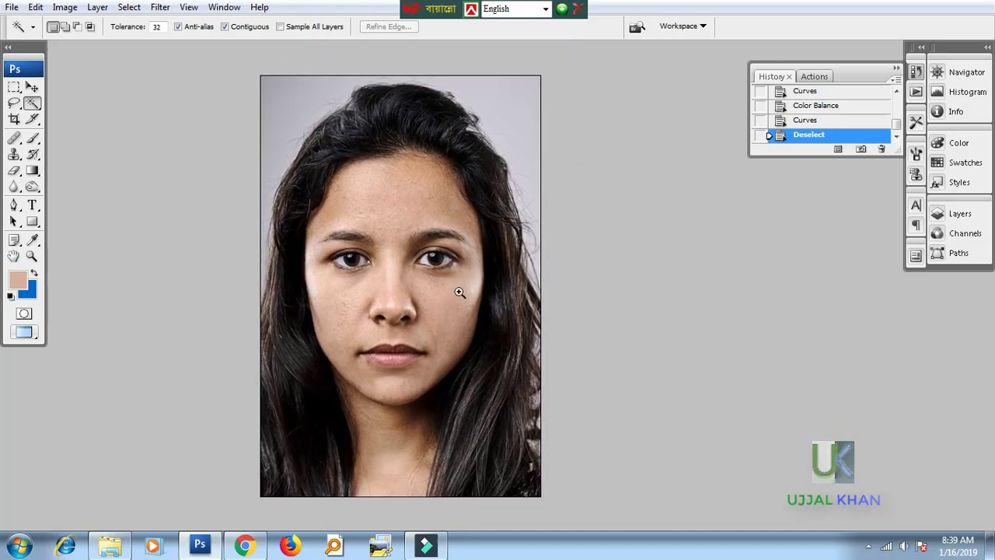
pyautogui.click(363, 363)
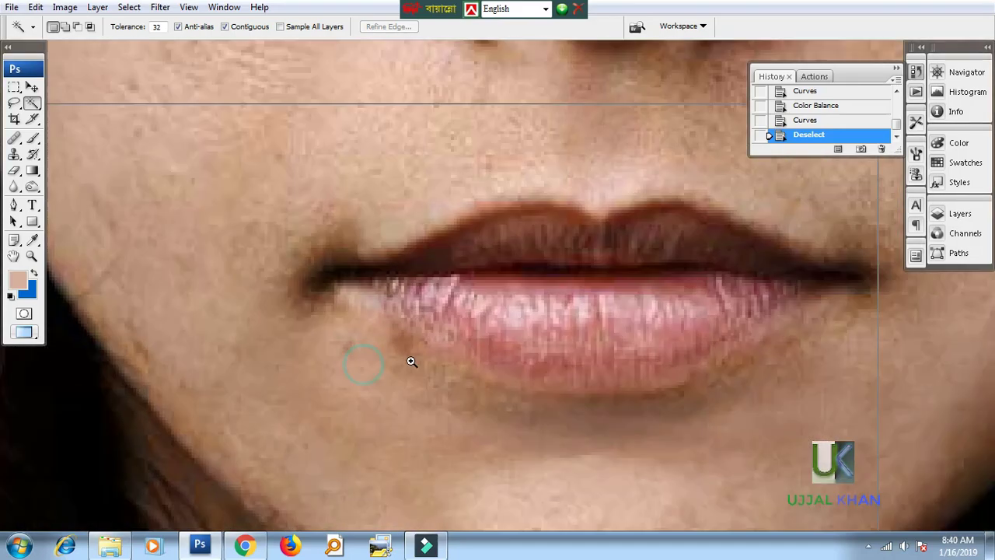
pyautogui.click(428, 344)
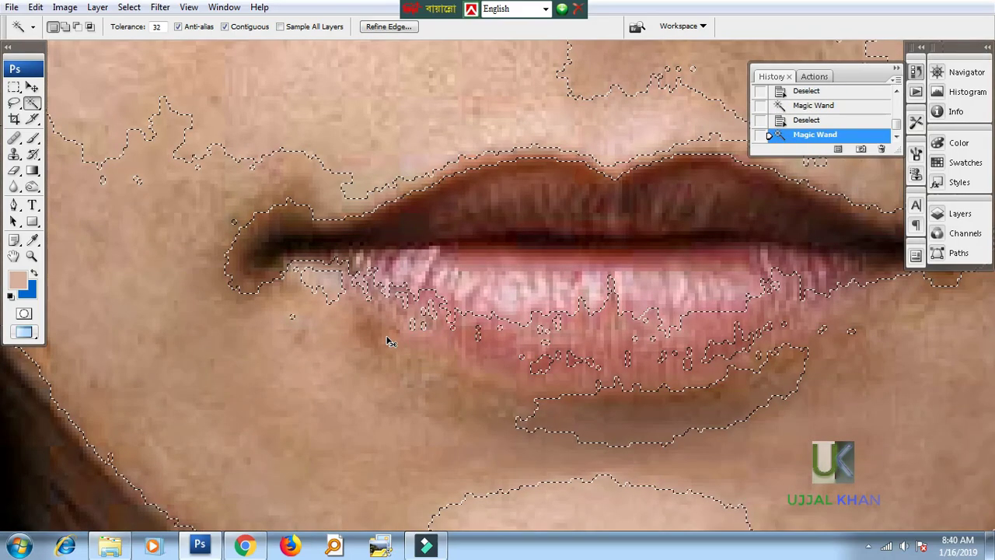
pyautogui.hotkey('ctrl', 'd')
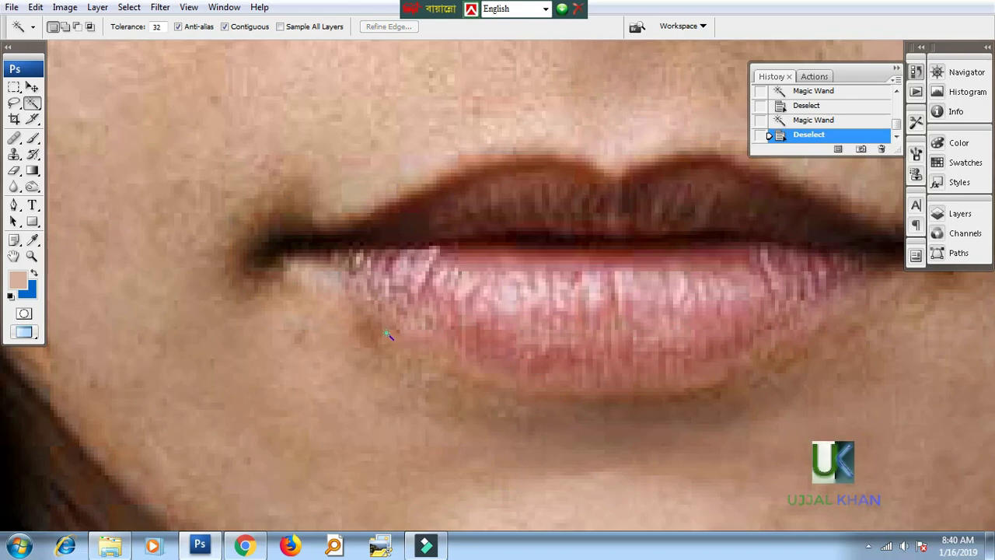
# - Try to cover the dark spot below the left end of the lower lip with a size 10 Clone Stamp, and undo the stamps
pyautogui.press('s')
pyautogui.press('[')
pyautogui.press('[')
pyautogui.press('[')
pyautogui.press('[')
pyautogui.press('[')
pyautogui.press('[')
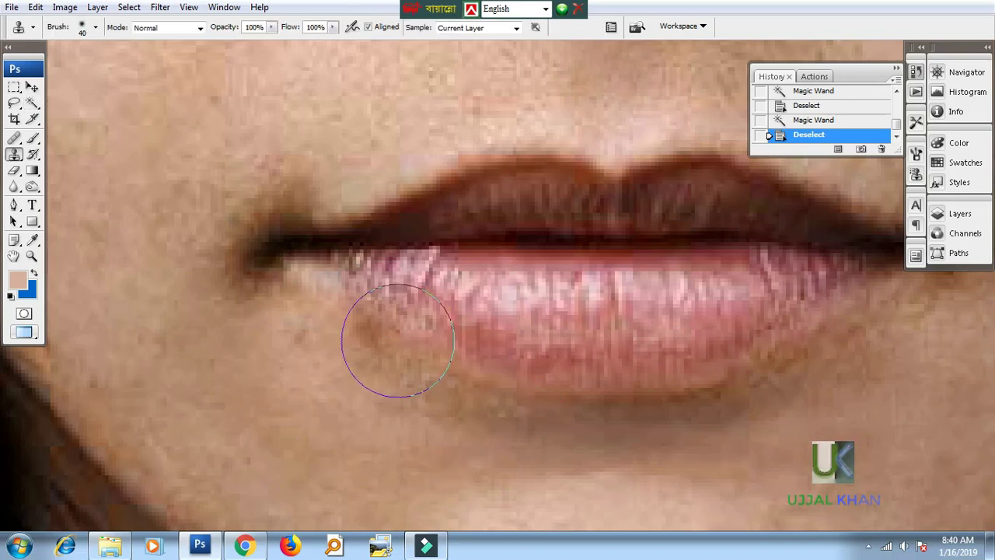
pyautogui.press('[')
pyautogui.press('[')
pyautogui.press('[')
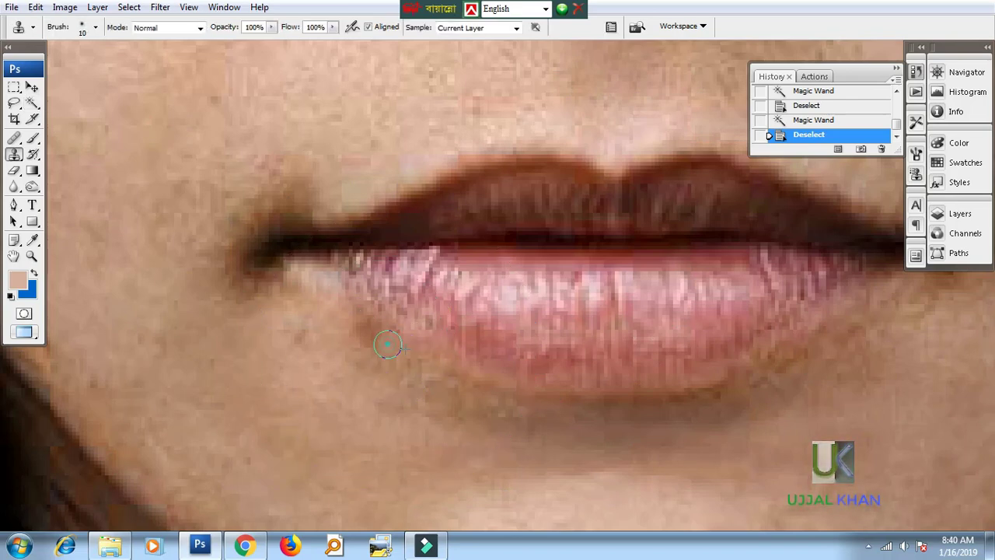
pyautogui.click(387, 345)
pyautogui.click(381, 340)
pyautogui.click(373, 333)
pyautogui.click(368, 328)
pyautogui.hotkey('ctrl', 'alt', 'z')
pyautogui.hotkey('ctrl', 'alt', 'z')
pyautogui.hotkey('ctrl', 'alt', 'z')
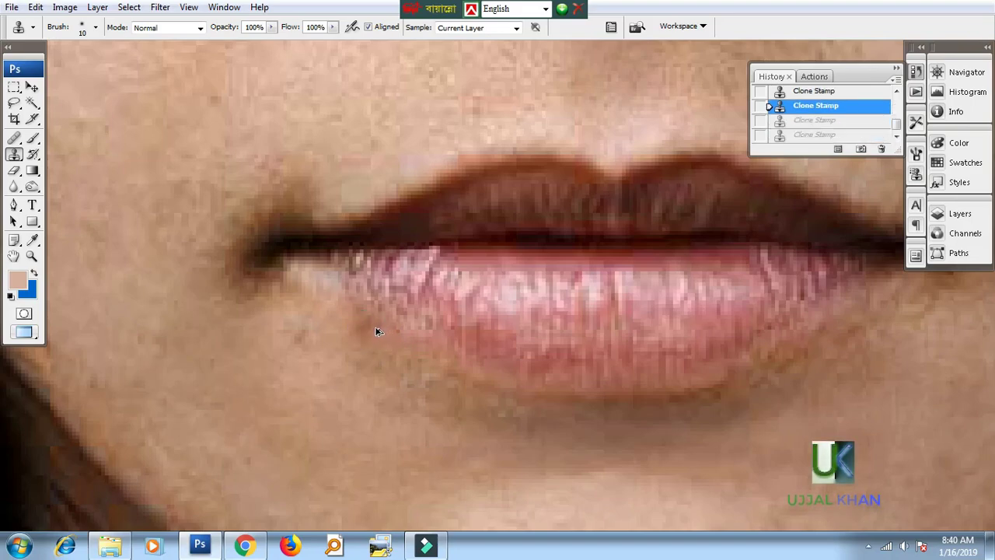
pyautogui.hotkey('ctrl', 'alt', 'z')
pyautogui.hotkey('ctrl', 'shift', 'z')
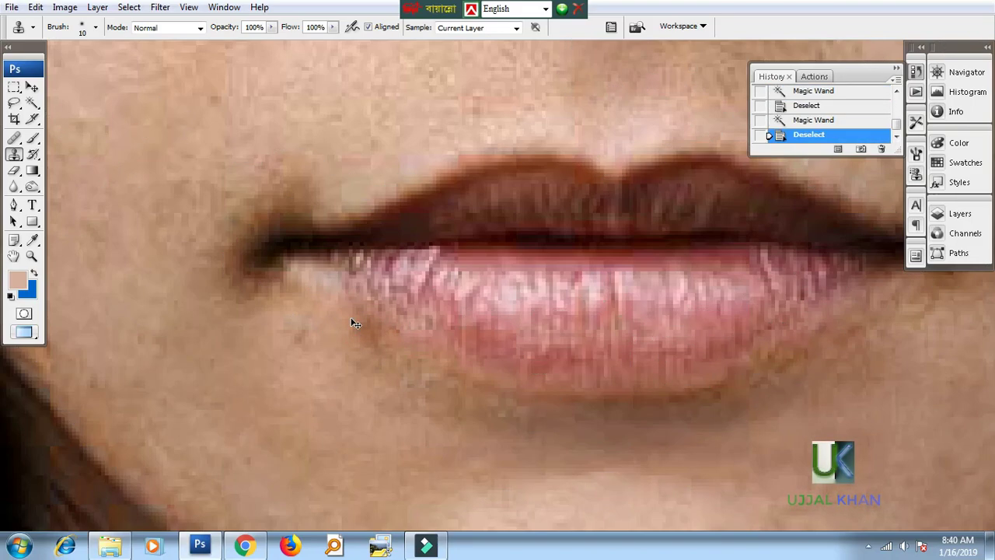
# - Try the Clone Stamp once more on the lip-edge spot, and undo both new stamps
pyautogui.click(363, 316)
pyautogui.click(369, 324)
pyautogui.hotkey('ctrl', 'alt', 'z')
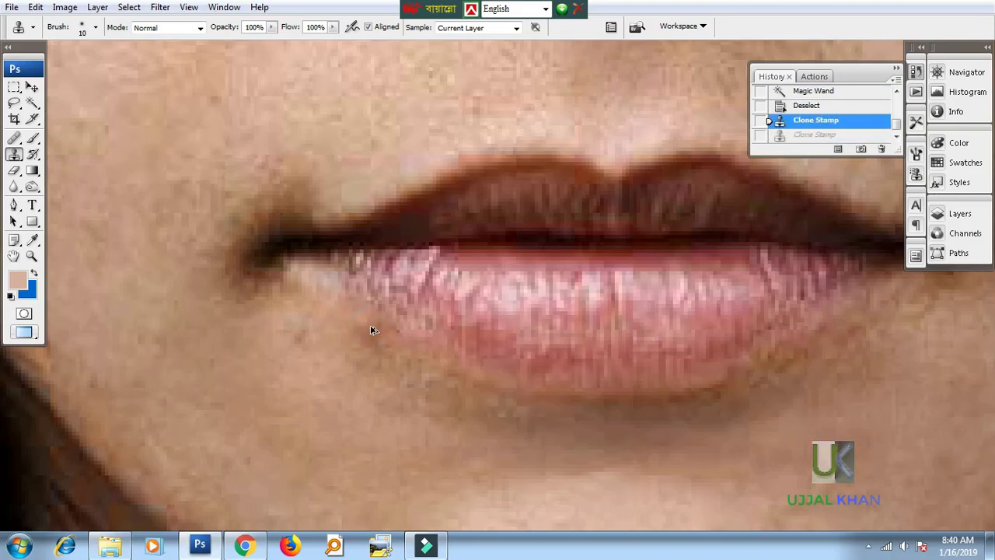
pyautogui.hotkey('ctrl', 'alt', 'z')
# - Heal the dark spot below the left end of the lower lip with the Healing Brush at size 9
pyautogui.click(14, 138)
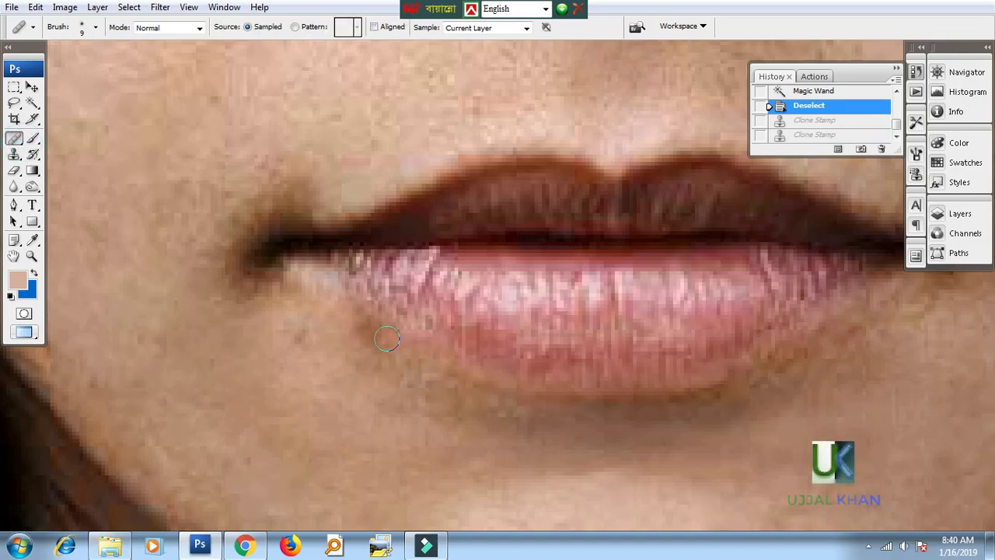
pyautogui.click(367, 330)
pyautogui.click(362, 320)
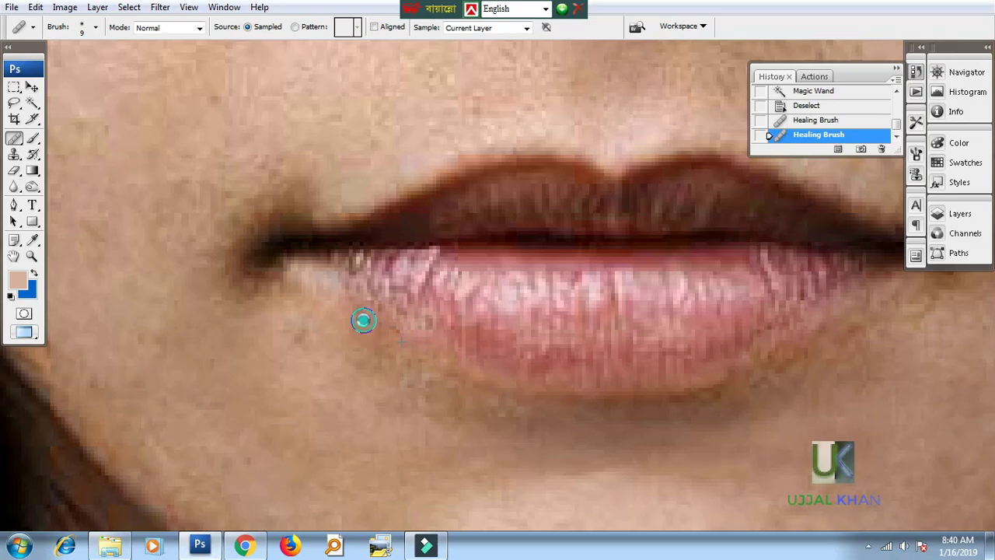
# - Heal the remaining specks just below the left end of the lower lip with the Healing Brush at size 9
pyautogui.click(357, 315)
pyautogui.click(371, 325)
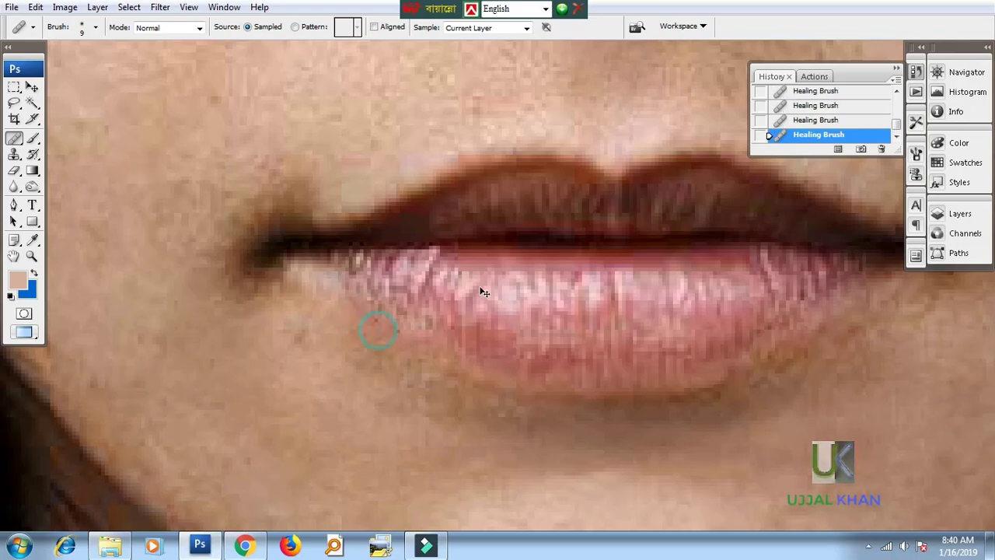
pyautogui.hotkey('ctrl', '-')
pyautogui.hotkey('ctrl', '-')
pyautogui.hotkey('ctrl', '-')
pyautogui.hotkey('ctrl', '-')
pyautogui.hotkey('ctrl', '-')
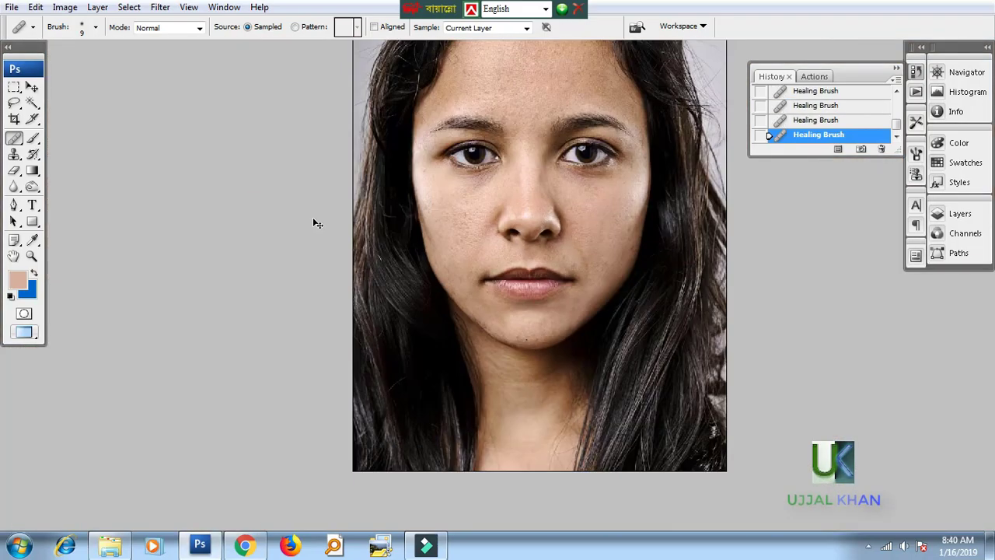
# - Outline the right cheek with the Lasso, from below the eye past the mouth corner to the jaw
pyautogui.moveTo(491, 181); pyautogui.dragTo(337, 274)
pyautogui.moveTo(467, 270); pyautogui.dragTo(443, 268)
pyautogui.keyDown('ctrl'); pyautogui.click(403, 288); pyautogui.keyUp('ctrl')
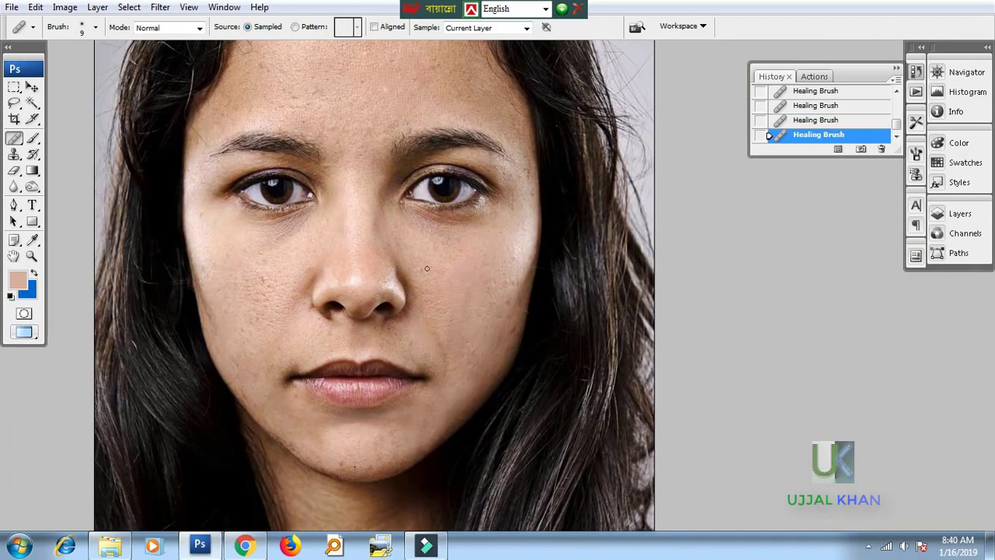
pyautogui.press('l')
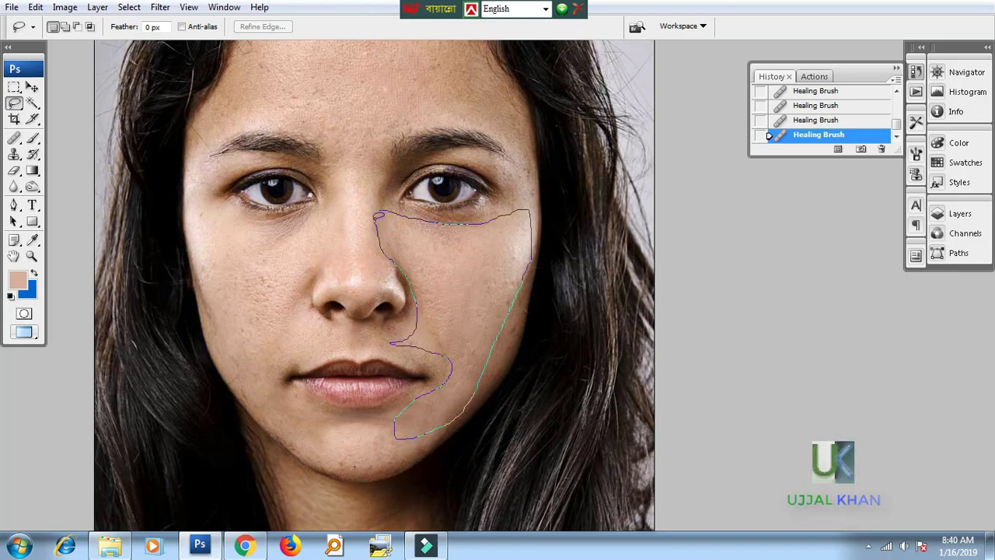
pyautogui.moveTo(377, 218); pyautogui.dragTo(378, 213)
pyautogui.moveTo(384, 225)
pyautogui.mouseDown()
pyautogui.moveTo(411, 265)
pyautogui.moveTo(383, 222)
pyautogui.mouseUp()
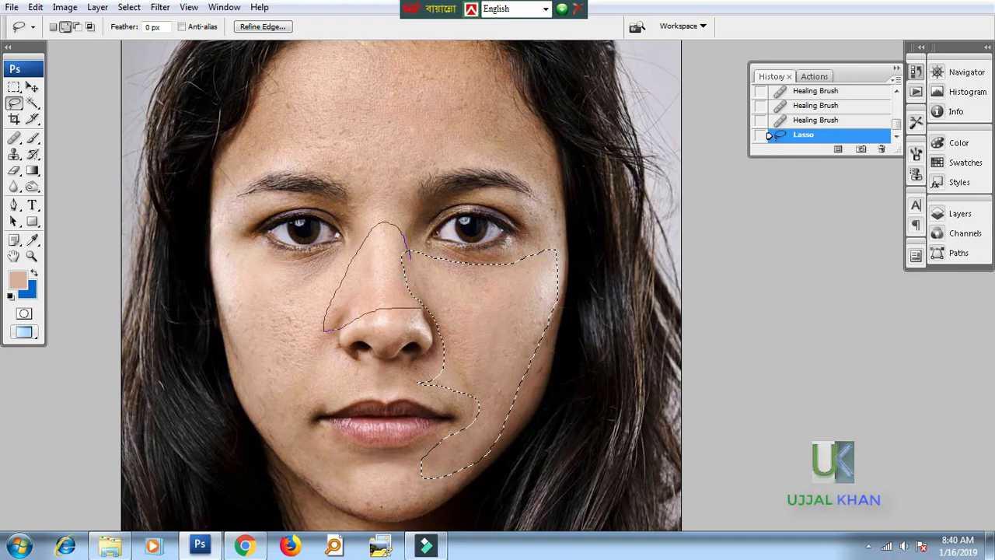
# - Add the nose bridge and the whole forehead above the eyebrows to the Lasso selection, leaving out the eyes and nostrils
pyautogui.moveTo(422, 308); pyautogui.dragTo(459, 298)
pyautogui.moveTo(403, 250); pyautogui.dragTo(403, 311)
pyautogui.moveTo(374, 308); pyautogui.dragTo(352, 263)
pyautogui.moveTo(406, 230); pyautogui.dragTo(406, 243)
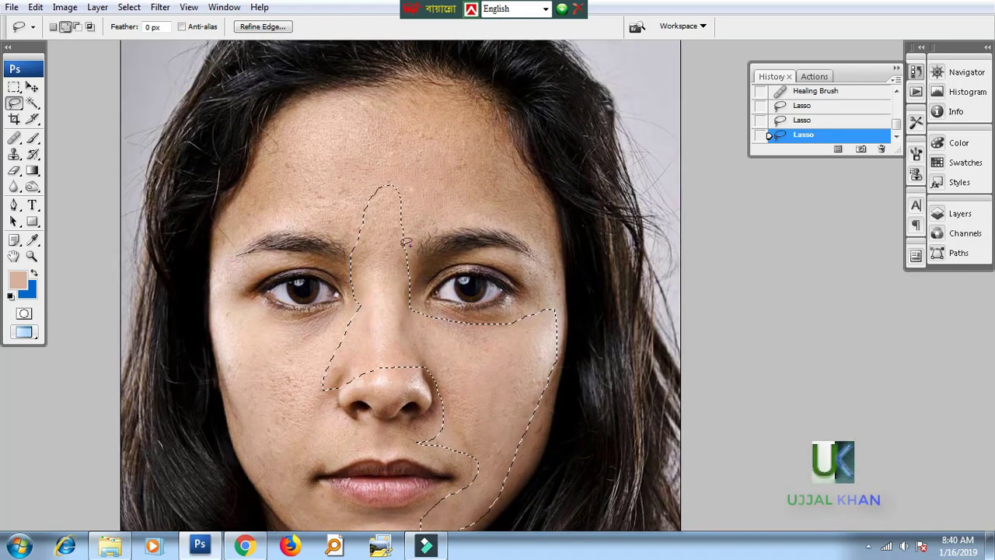
pyautogui.moveTo(423, 157)
pyautogui.mouseDown()
pyautogui.moveTo(416, 242)
pyautogui.moveTo(427, 228)
pyautogui.mouseUp()
pyautogui.press('Escape')
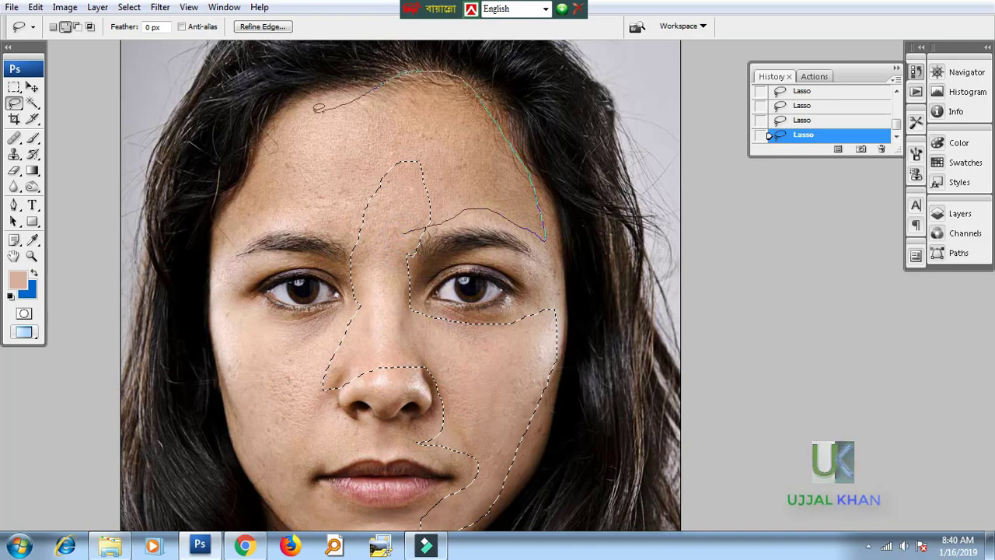
pyautogui.moveTo(356, 253); pyautogui.dragTo(366, 253)
# - Add the left cheek down to the jaw to the Lasso selection, keeping the eye, nostrils and mouth outside it
pyautogui.moveTo(389, 301); pyautogui.dragTo(393, 198)
pyautogui.moveTo(363, 201)
pyautogui.mouseDown()
pyautogui.moveTo(291, 238)
pyautogui.moveTo(266, 273)
pyautogui.moveTo(310, 288)
pyautogui.moveTo(351, 226)
pyautogui.moveTo(261, 209)
pyautogui.moveTo(228, 191)
pyautogui.mouseUp()
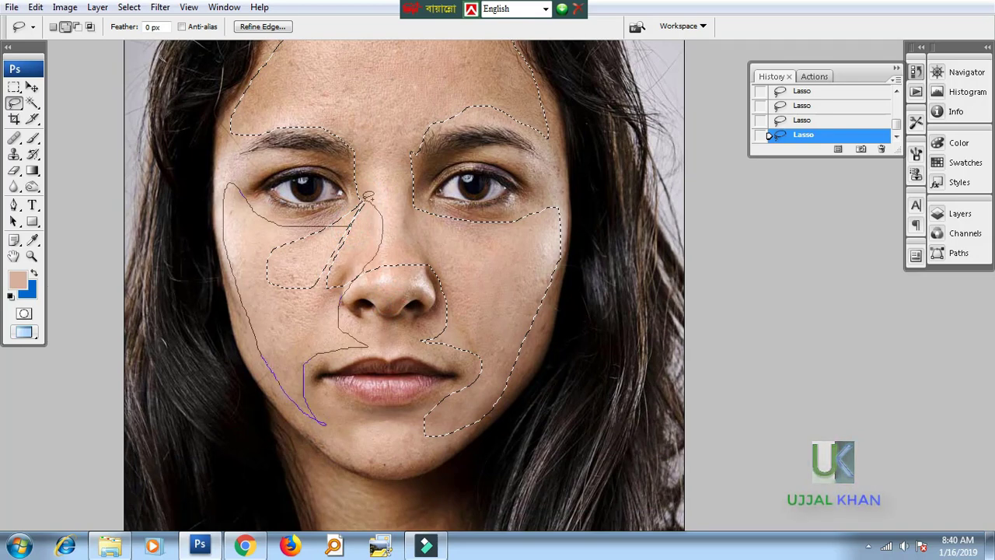
pyautogui.moveTo(307, 359); pyautogui.dragTo(342, 346)
pyautogui.moveTo(321, 237); pyautogui.dragTo(319, 315)
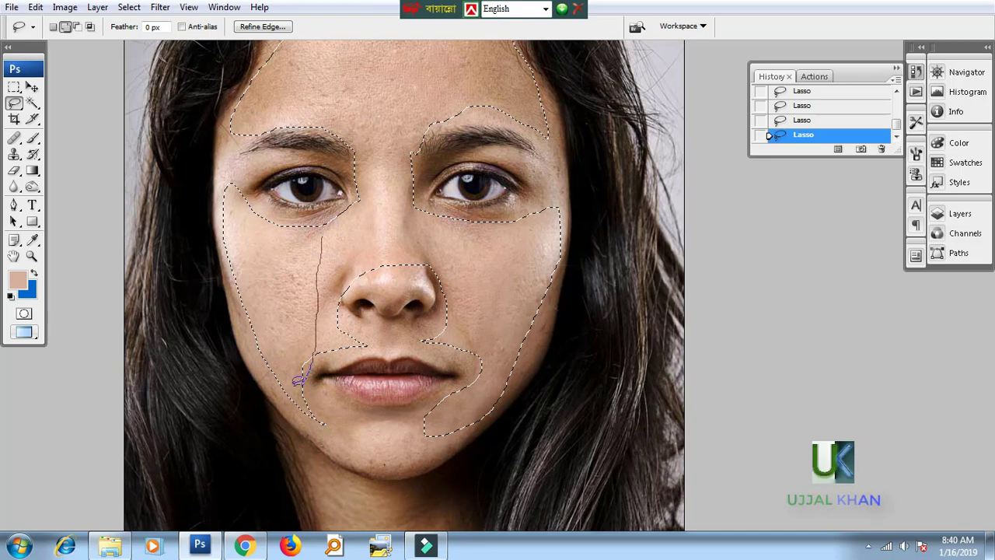
pyautogui.moveTo(294, 384); pyautogui.dragTo(296, 395)
# - Add the chin below the lips and the lit part of the neck to the Lasso selection
pyautogui.moveTo(298, 400)
pyautogui.mouseDown()
pyautogui.moveTo(272, 344)
pyautogui.moveTo(292, 336)
pyautogui.mouseUp()
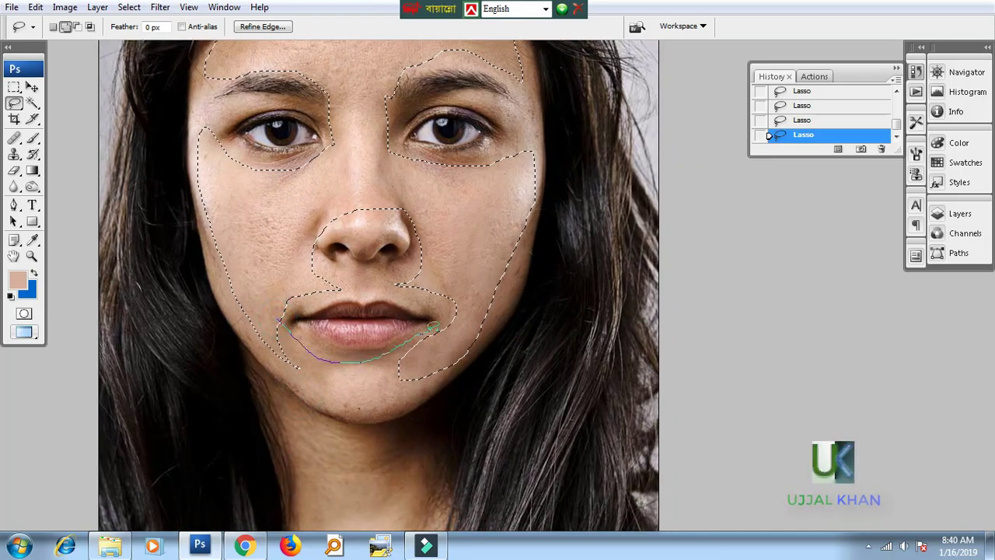
pyautogui.moveTo(282, 367); pyautogui.dragTo(281, 361)
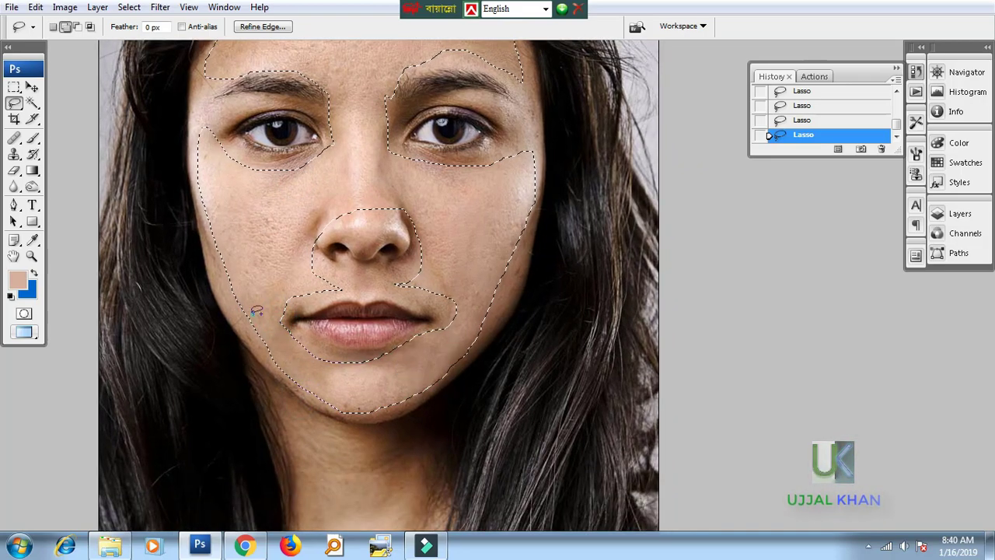
pyautogui.moveTo(255, 312); pyautogui.dragTo(281, 370)
pyautogui.moveTo(324, 412); pyautogui.dragTo(294, 294)
pyautogui.moveTo(242, 277); pyautogui.dragTo(335, 326)
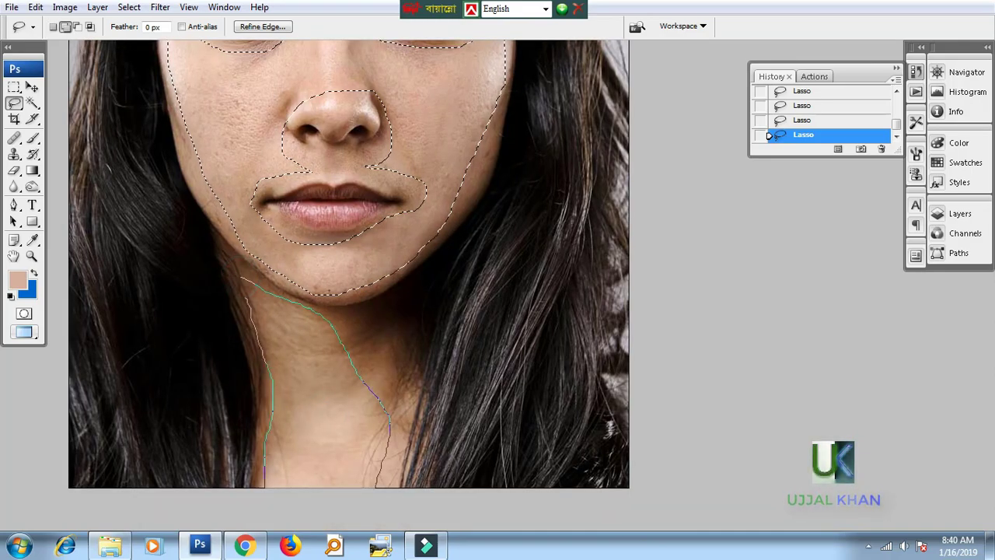
# - Feather the skin selection three times with a 5-pixel radius
pyautogui.scroll(5, 289, 343)
pyautogui.hotkey('ctrl', 'alt', 'd')
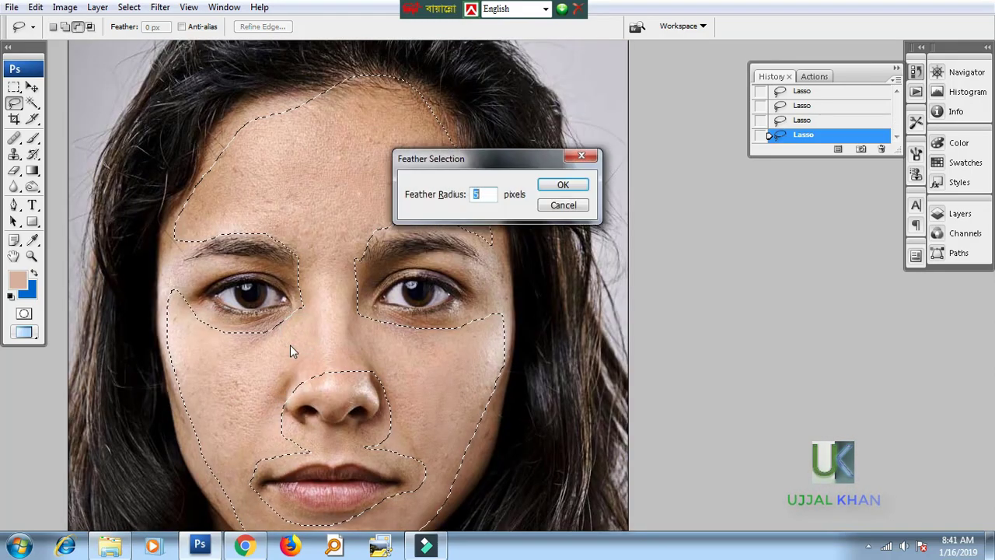
pyautogui.press('Return')
pyautogui.hotkey('ctrl', 'alt', 'd')
pyautogui.press('Return')
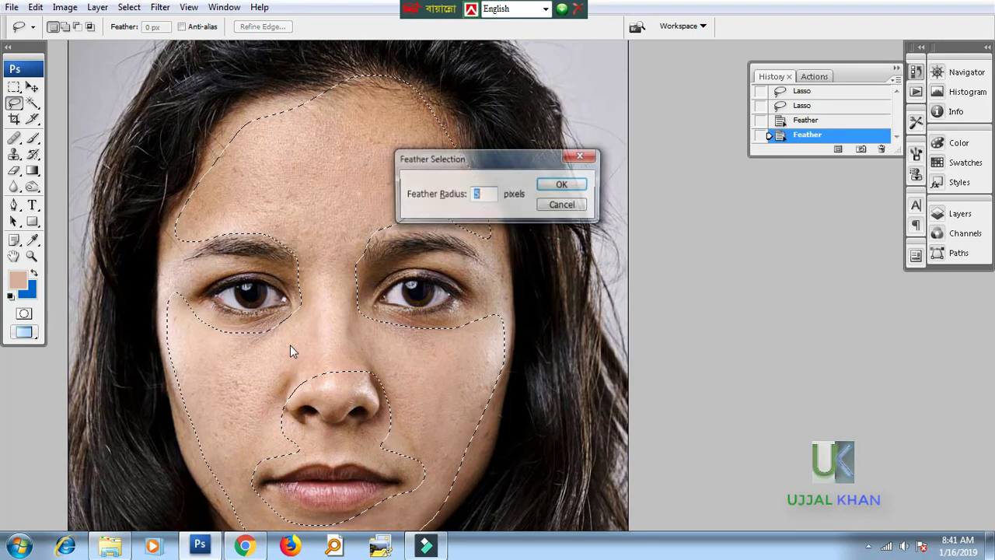
pyautogui.press('Return')
# - Smooth the selected skin with the Imagenomic Portraiture filter at sharpness 0, and deselect it
pyautogui.click(159, 7)
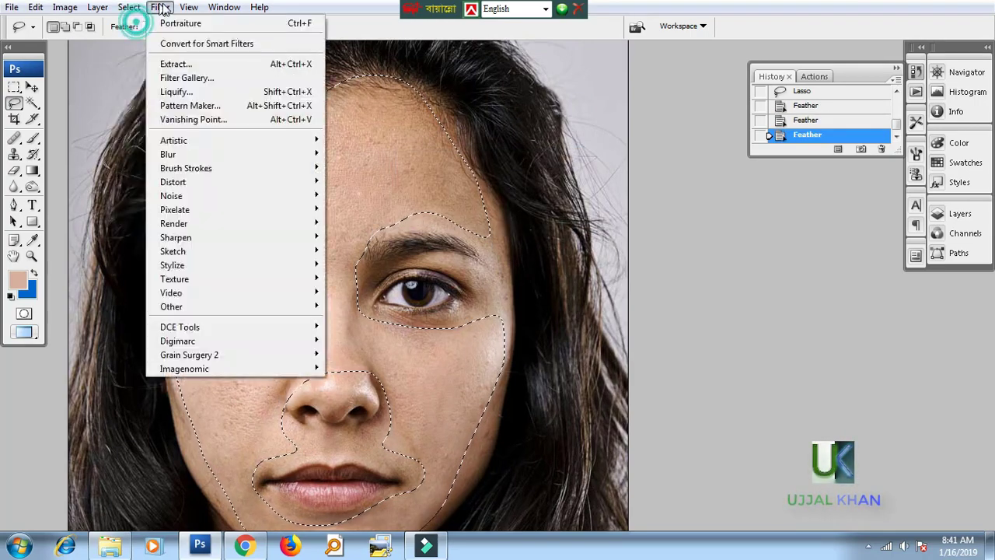
pyautogui.moveTo(194, 370)
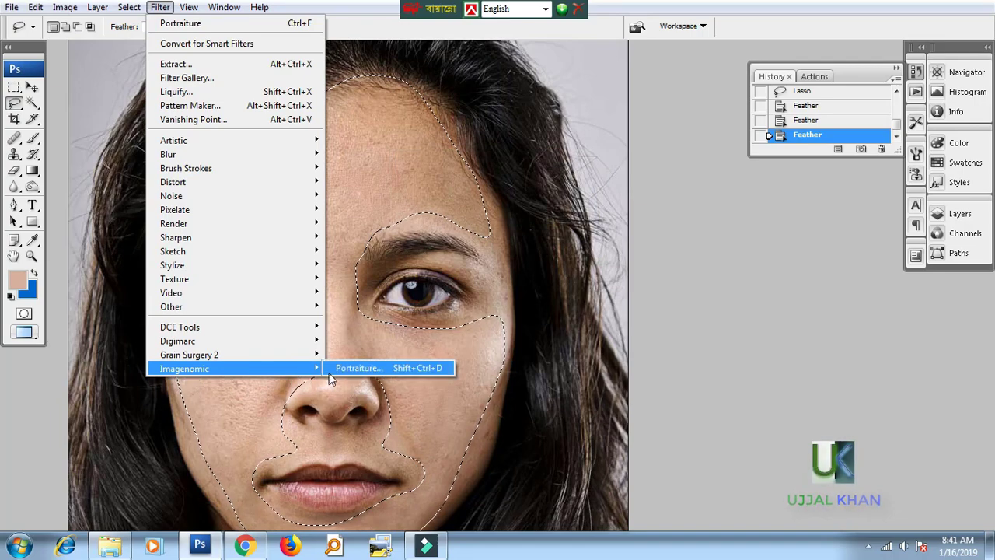
pyautogui.click(342, 369)
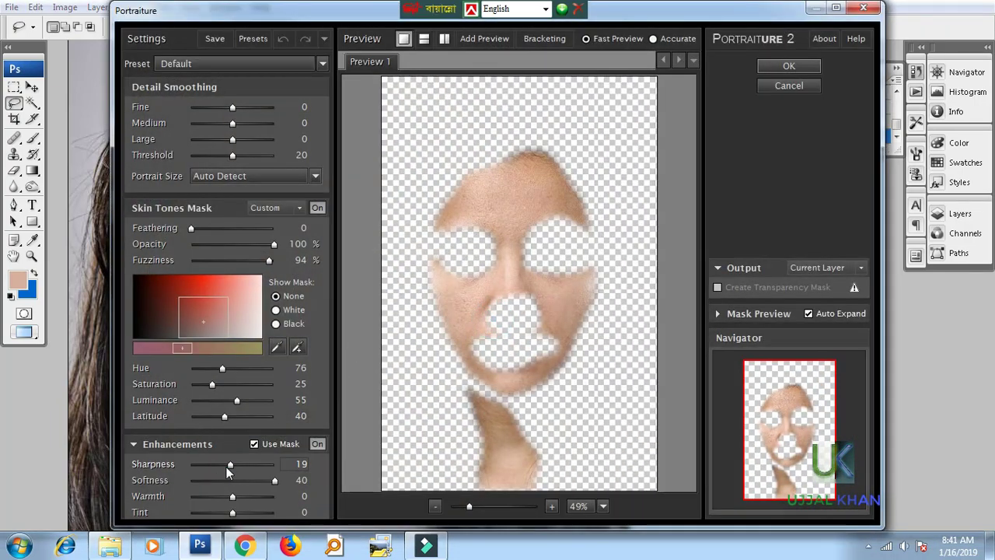
pyautogui.moveTo(226, 466); pyautogui.dragTo(179, 467)
pyautogui.click(489, 312)
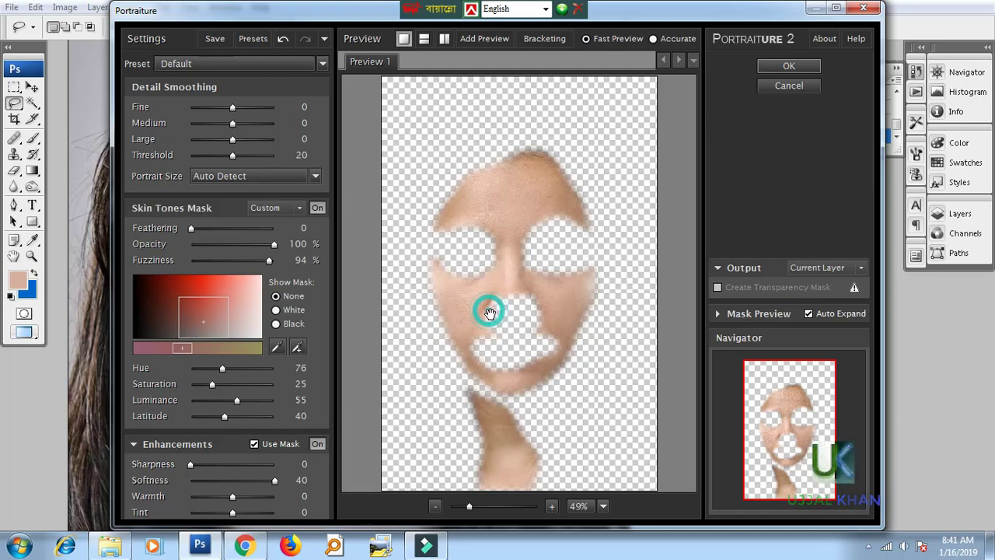
pyautogui.press('Return')
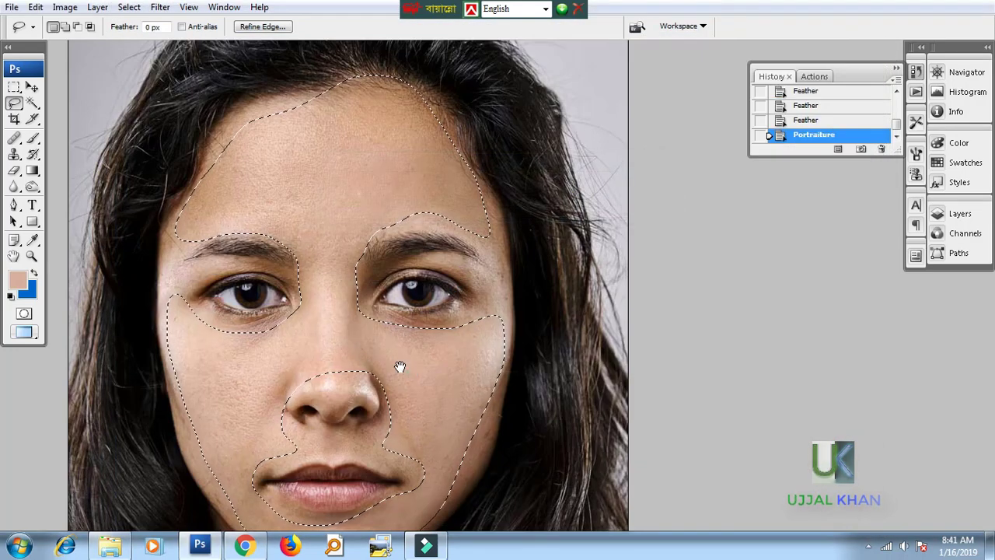
pyautogui.moveTo(400, 367); pyautogui.dragTo(382, 281)
pyautogui.hotkey('ctrl', 'd')
# - Sample the cheek's skin tone and paint over the shading beside and below the right nostril with a size 20 Brush
pyautogui.click(365, 299)
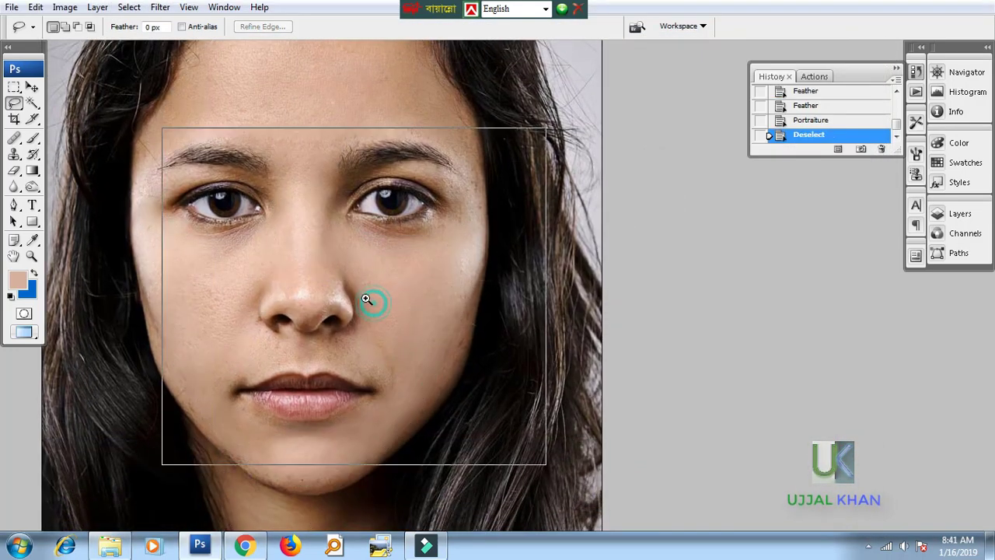
pyautogui.keyDown('ctrl'); pyautogui.click(368, 289); pyautogui.keyUp('ctrl')
pyautogui.press('b')
pyautogui.keyDown('alt'); pyautogui.click(440, 289); pyautogui.keyUp('alt')
pyautogui.moveTo(371, 278)
pyautogui.mouseDown()
pyautogui.moveTo(392, 344)
pyautogui.moveTo(383, 284)
pyautogui.moveTo(389, 316)
pyautogui.mouseUp()
pyautogui.press('[')
pyautogui.press('[')
pyautogui.click(367, 262)
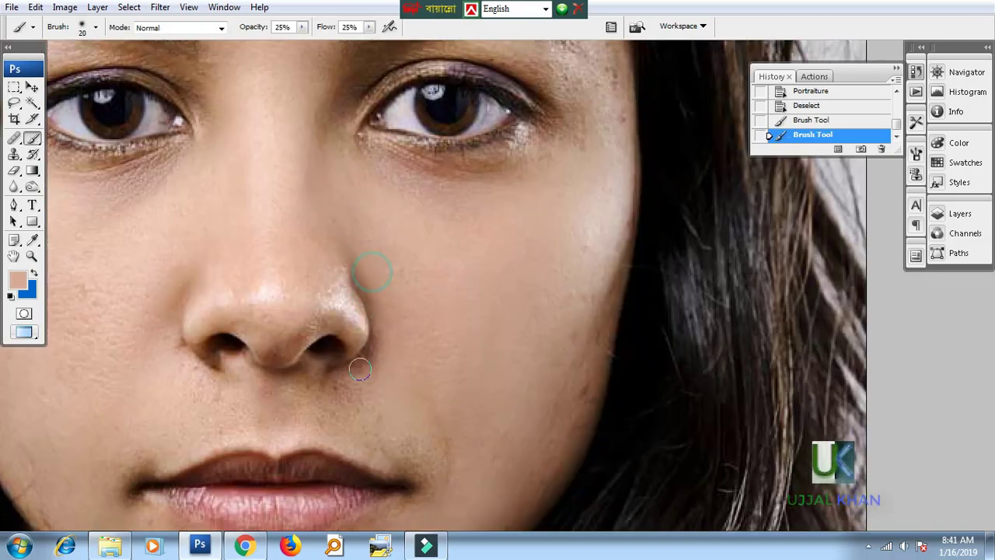
pyautogui.click(370, 367)
# - Paint over the dark skin around both corners of the mouth with the size 20 Brush
pyautogui.moveTo(370, 358); pyautogui.dragTo(436, 319)
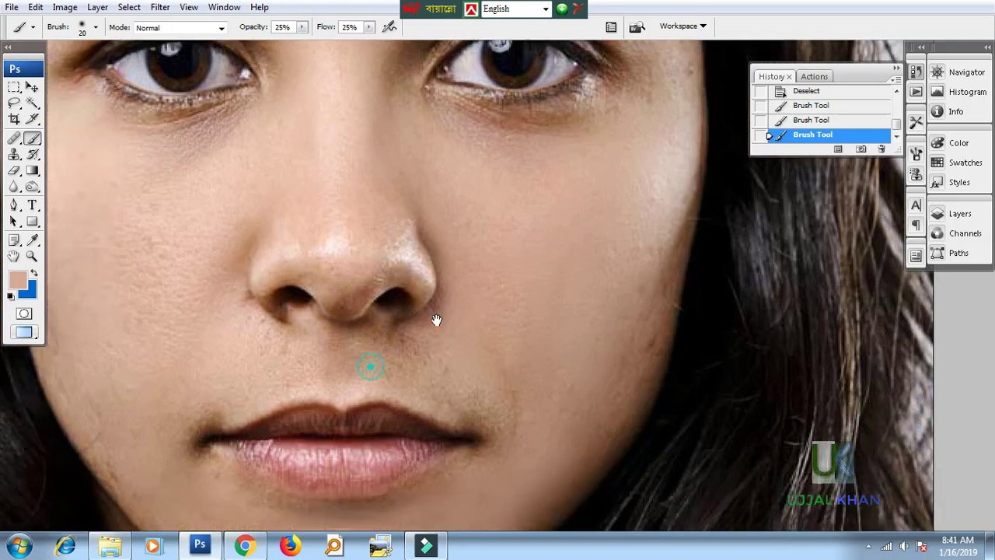
pyautogui.click(224, 407)
pyautogui.click(187, 427)
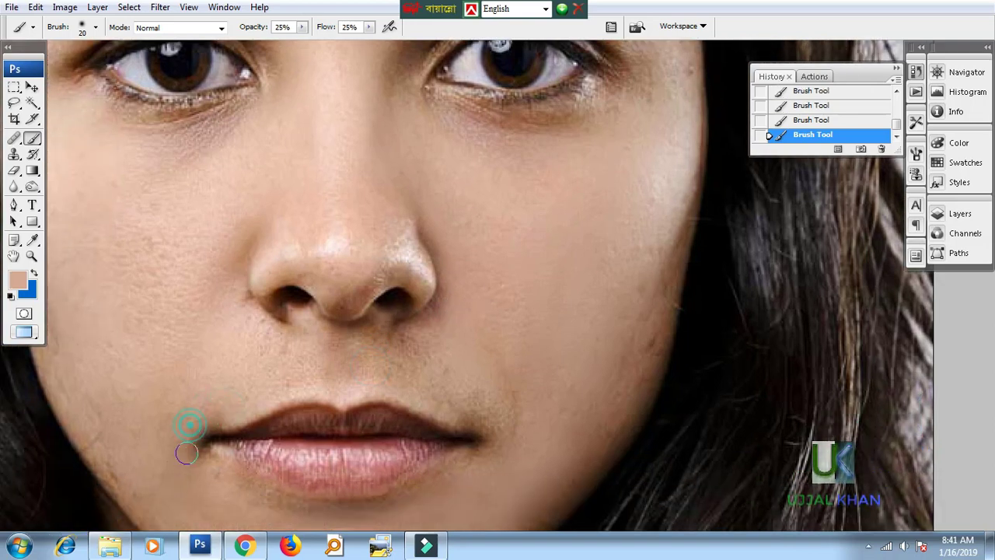
pyautogui.click(171, 438)
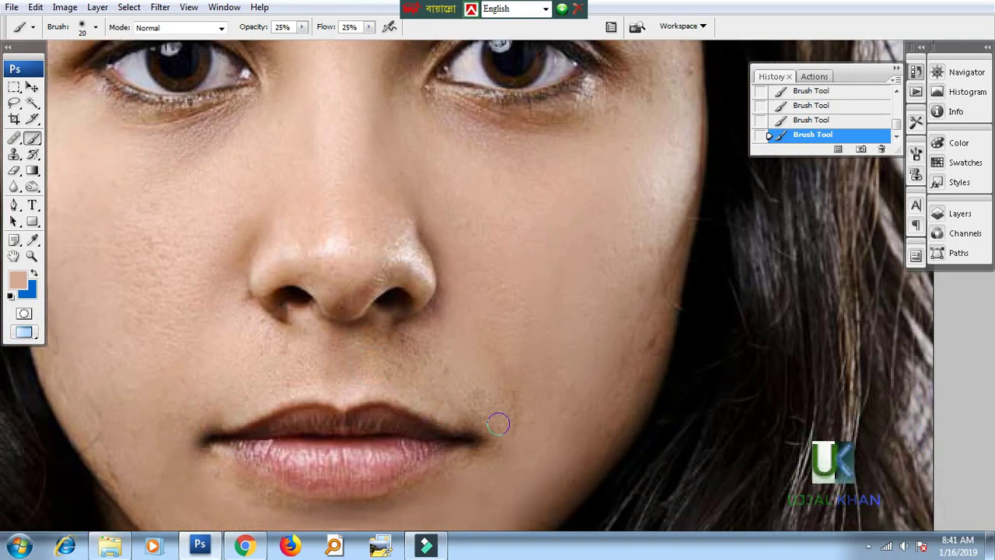
pyautogui.moveTo(511, 434)
pyautogui.mouseDown()
pyautogui.moveTo(484, 327)
pyautogui.moveTo(484, 391)
pyautogui.mouseUp()
# - Undo the last brush stroke on the right cheek and paint over that cheek with the Brush at size 35
pyautogui.click(500, 288)
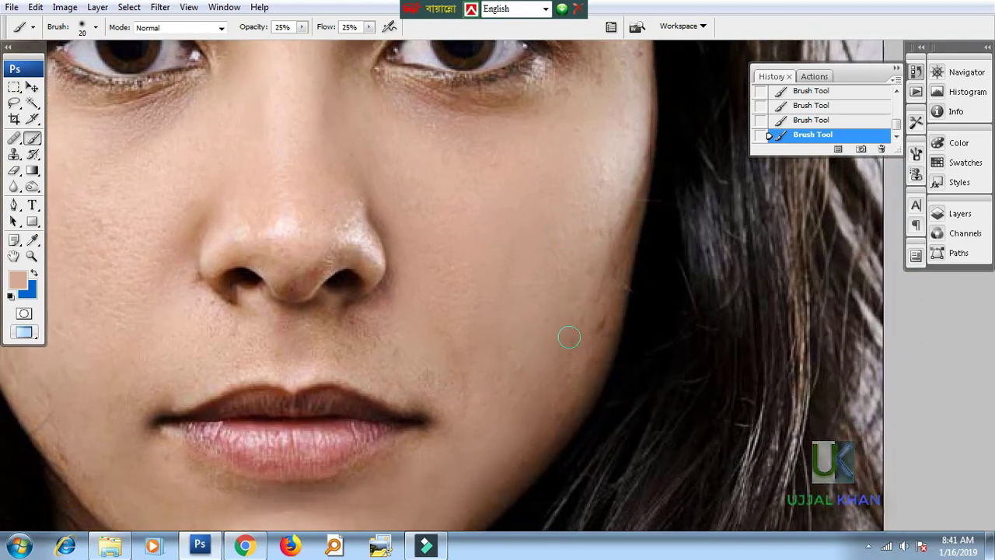
pyautogui.hotkey('ctrl', 'z')
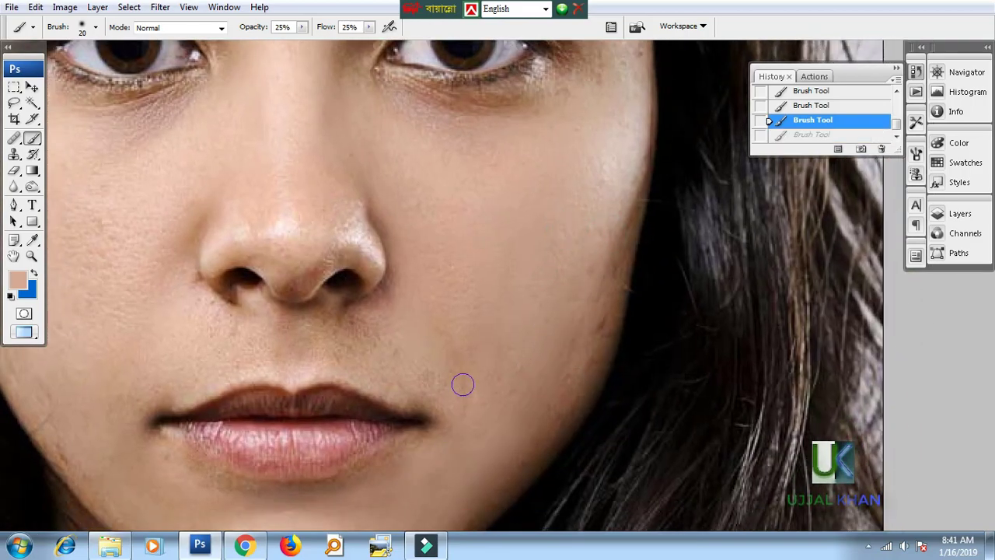
pyautogui.press(']')
pyautogui.click(583, 227)
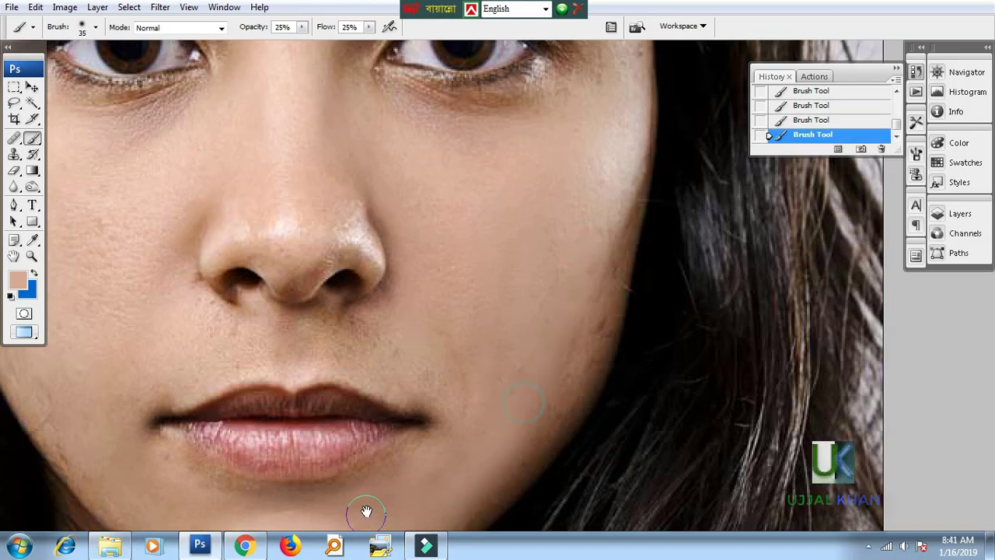
# - Paint sampled skin tone over the chin and the shaded neck below it with the size 35 Brush
pyautogui.moveTo(365, 507); pyautogui.dragTo(466, 248)
pyautogui.moveTo(400, 398); pyautogui.dragTo(416, 381)
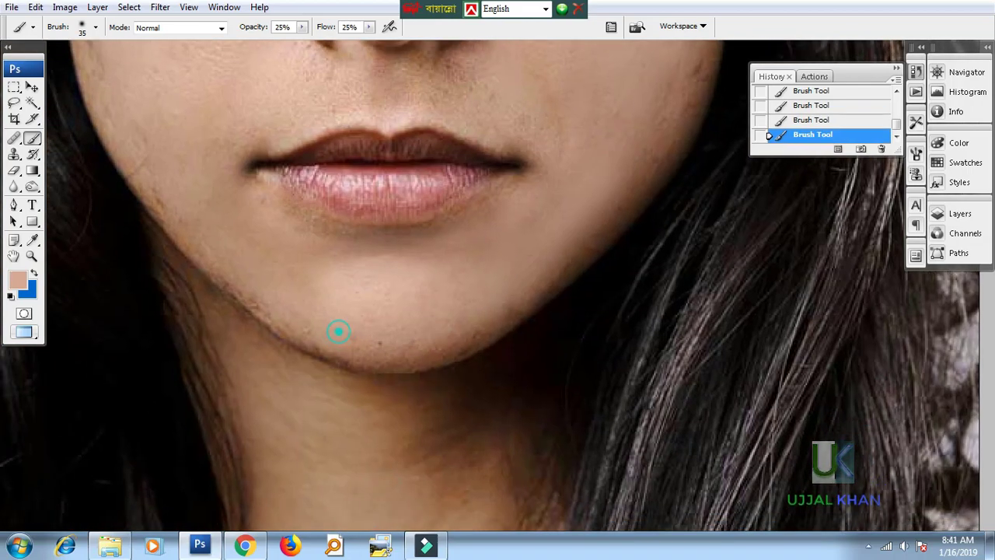
pyautogui.moveTo(352, 409); pyautogui.dragTo(282, 274)
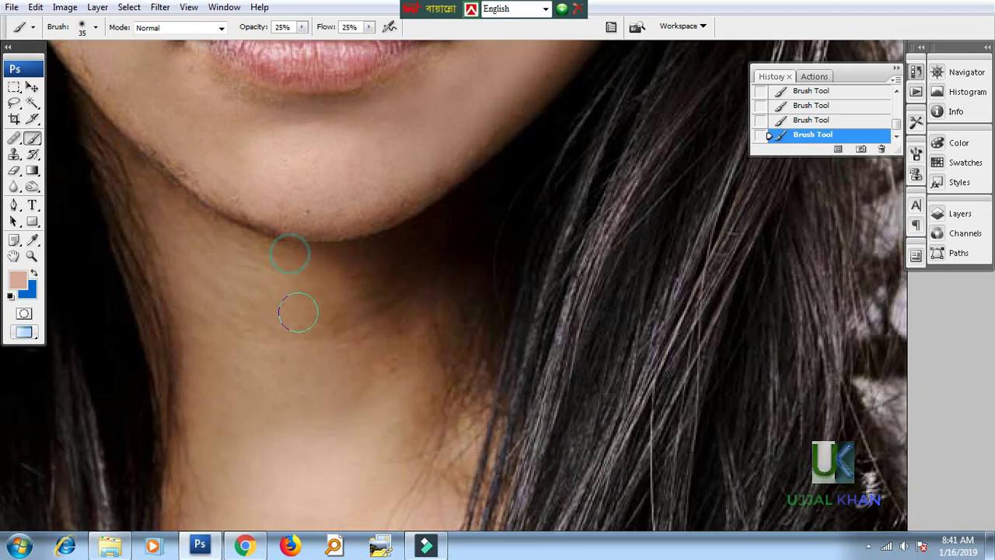
pyautogui.click(347, 302)
# - Paint over the uneven skin on both cheeks with the Brush at size 40
pyautogui.hotkey('ctrl', '0')
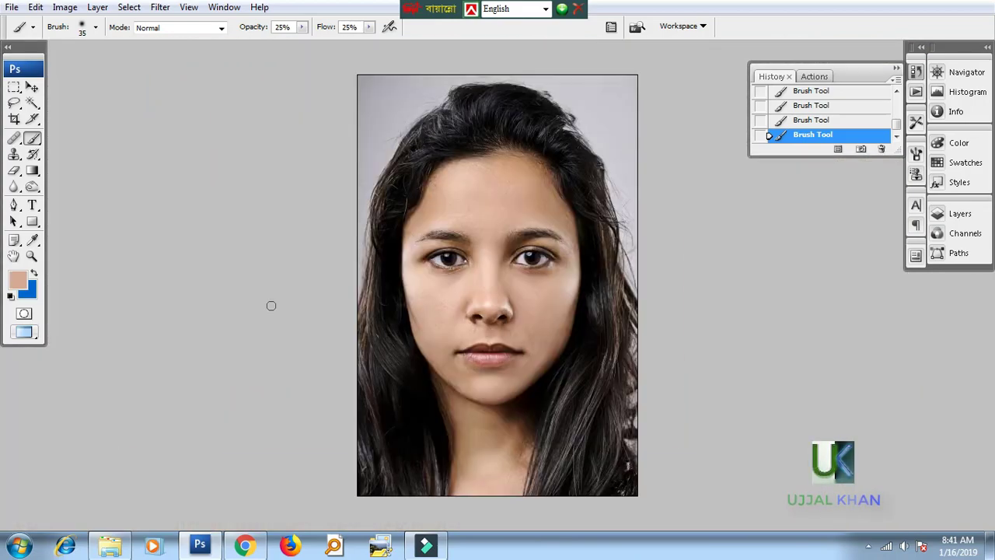
pyautogui.keyDown('ctrl'); pyautogui.click(463, 243); pyautogui.keyUp('ctrl')
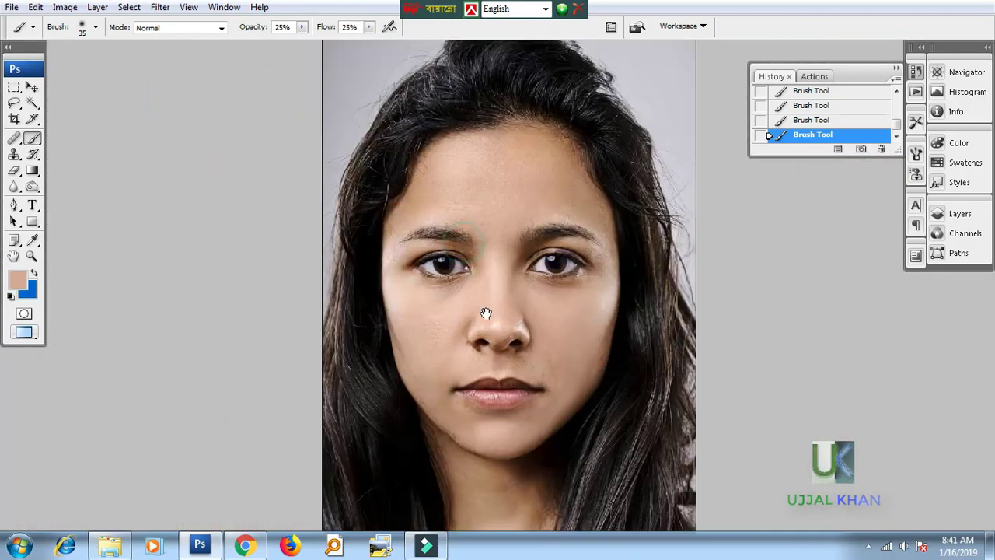
pyautogui.moveTo(486, 314); pyautogui.dragTo(432, 262)
pyautogui.moveTo(489, 217); pyautogui.dragTo(479, 241)
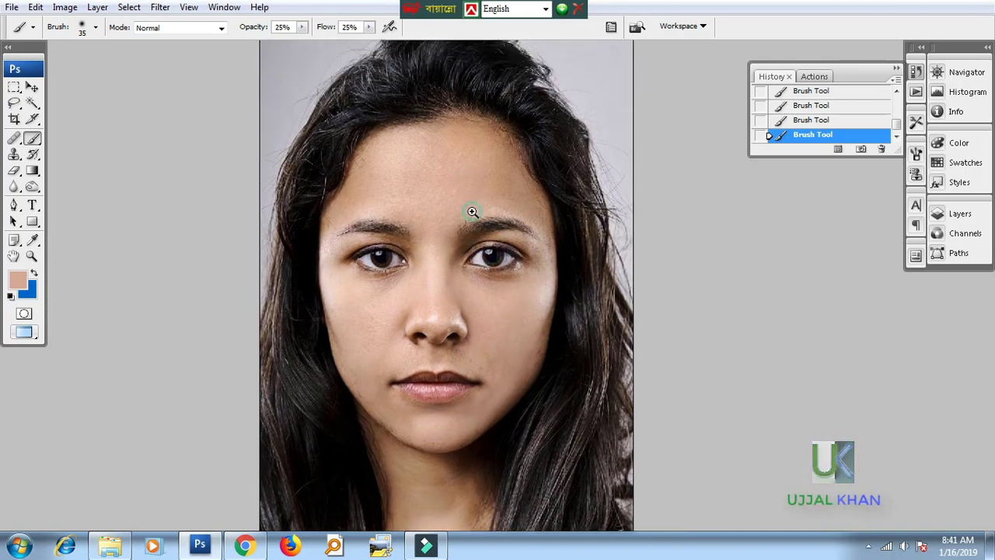
pyautogui.keyDown('ctrl'); pyautogui.click(471, 213); pyautogui.keyUp('ctrl')
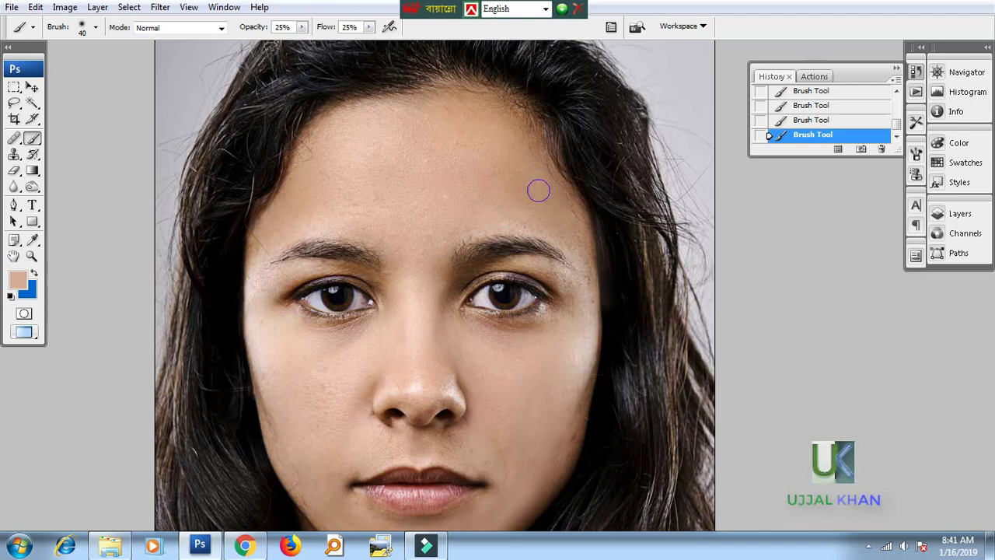
pyautogui.moveTo(544, 212); pyautogui.dragTo(503, 130)
pyautogui.click(471, 356)
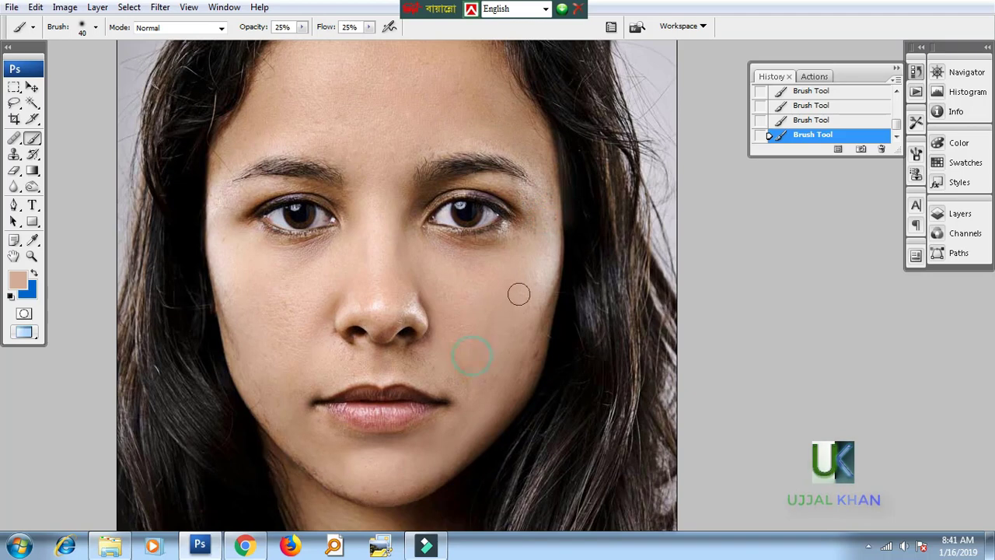
pyautogui.moveTo(403, 385); pyautogui.dragTo(457, 370)
pyautogui.click(319, 291)
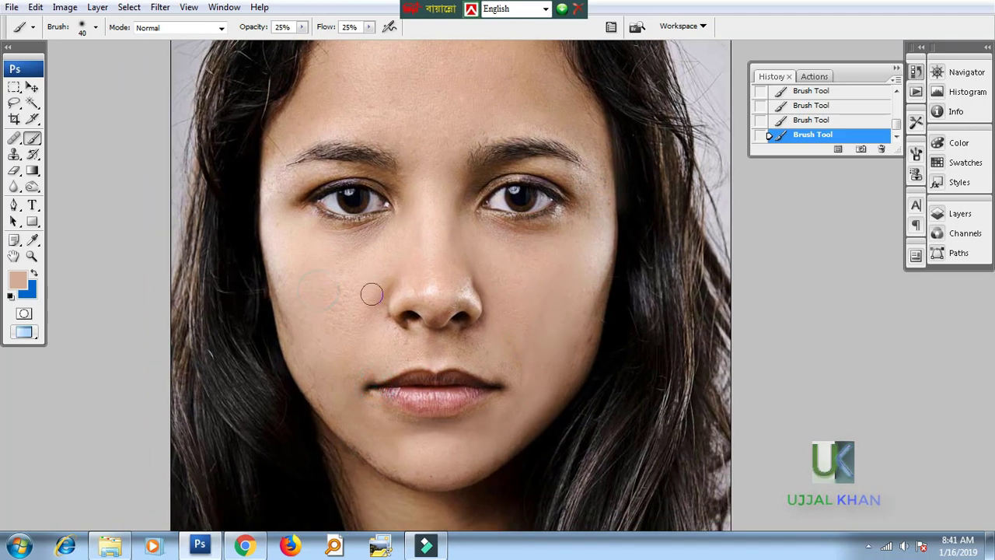
pyautogui.click(398, 274)
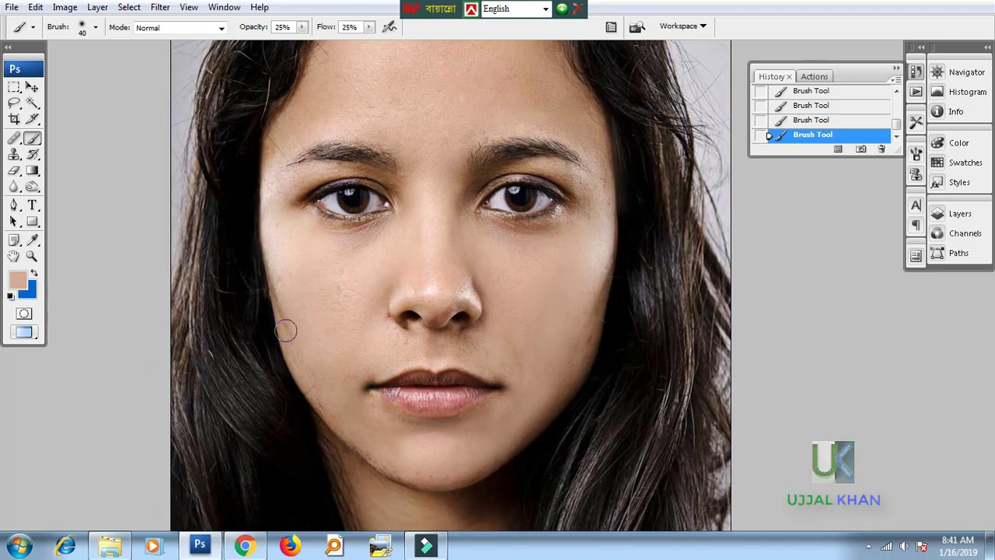
pyautogui.click(313, 291)
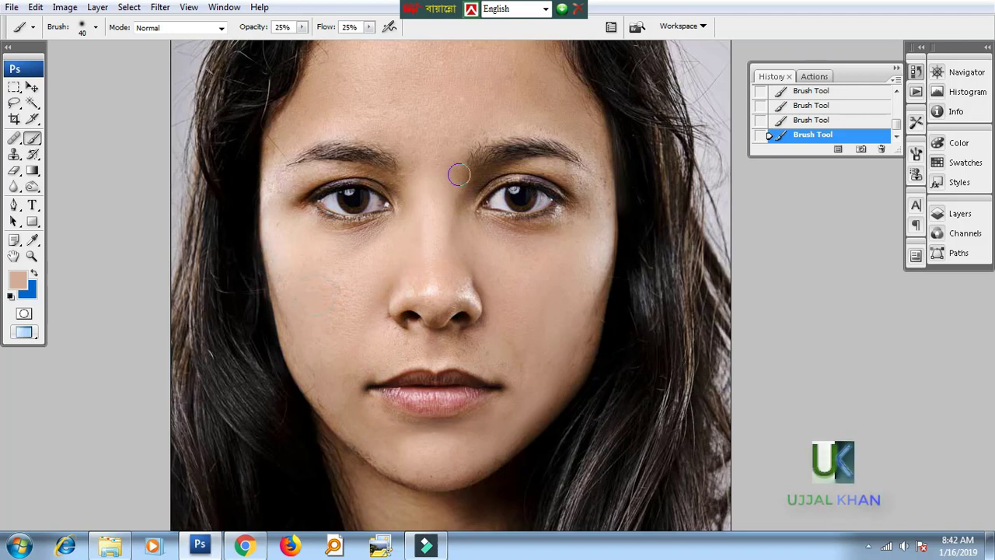
# - Try a brush stroke over the skin between the right eyebrow and eyelid, and undo the last two strokes
pyautogui.click(517, 161)
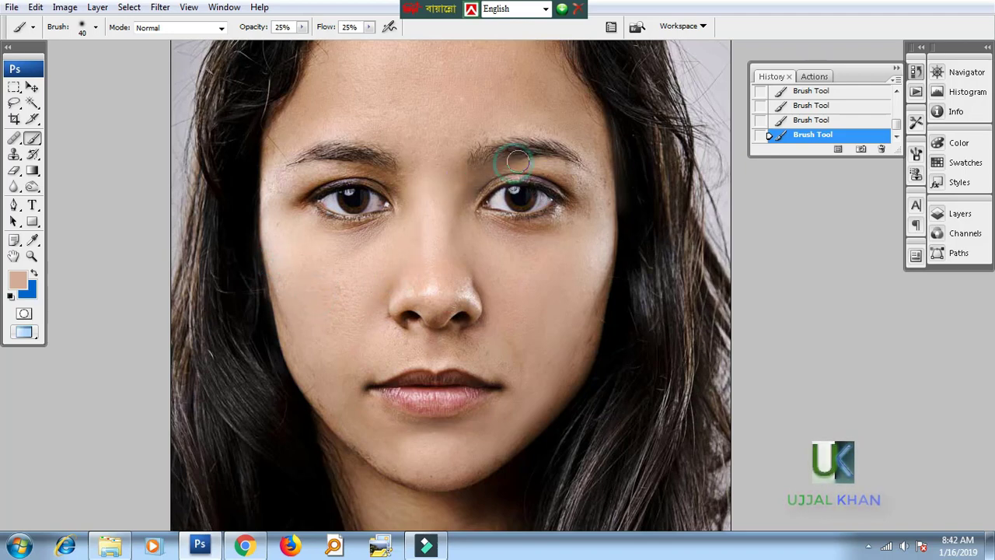
pyautogui.hotkey('ctrl', 'alt', 'z')
pyautogui.hotkey('ctrl', 'alt', 'z')
# - Select the dark skin between the eyebrows and inner eye corners on both sides with the Magic Wand at tolerance 32
pyautogui.press('w')
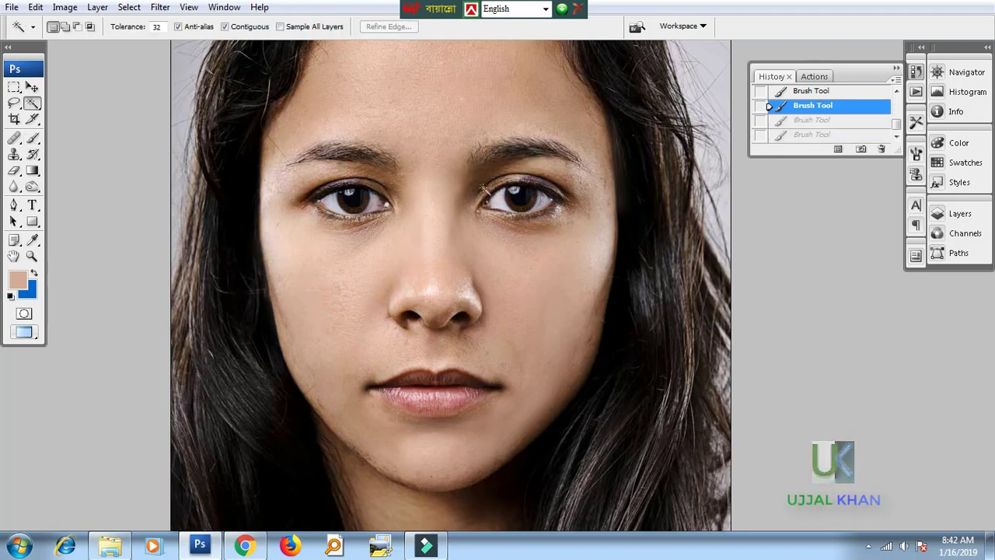
pyautogui.keyDown('shift'); pyautogui.click(478, 178); pyautogui.keyUp('shift')
pyautogui.keyDown('shift'); pyautogui.click(480, 178); pyautogui.keyUp('shift')
pyautogui.keyDown('shift'); pyautogui.click(479, 180); pyautogui.keyUp('shift')
pyautogui.keyDown('shift'); pyautogui.click(380, 176); pyautogui.keyUp('shift')
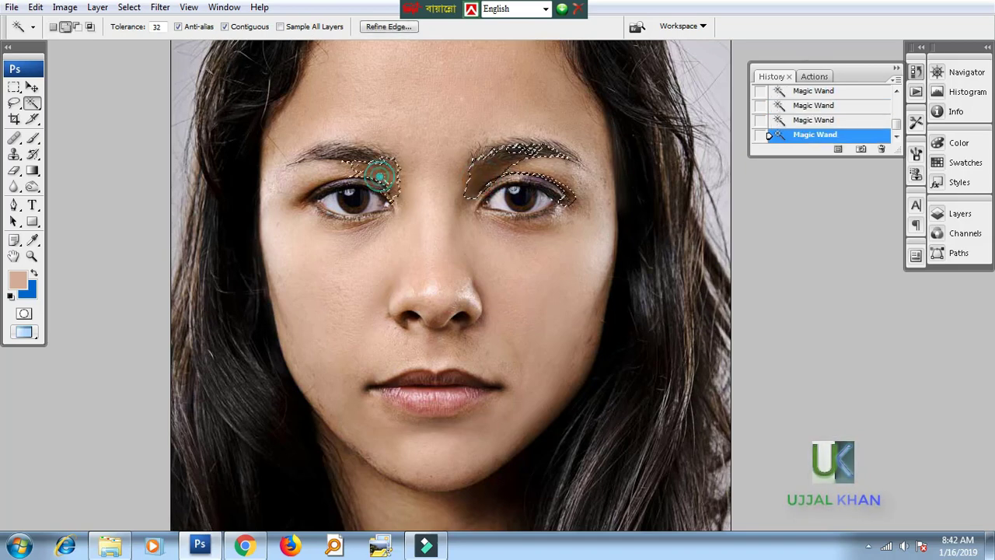
pyautogui.keyDown('shift'); pyautogui.click(392, 164); pyautogui.keyUp('shift')
# - Feather the selection around both eyes twice
pyautogui.hotkey('ctrl', 'alt', 'd')
pyautogui.press('Return')
pyautogui.hotkey('ctrl', 'alt', 'd')
pyautogui.press('Return')
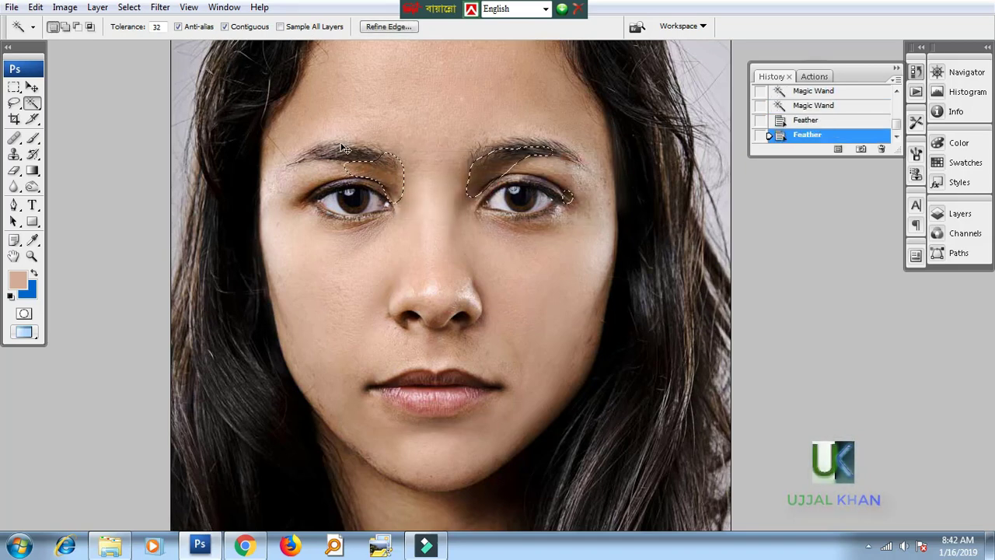
# - Shift the selected eye areas toward blue with Color Balance, setting the midtones' Yellow-Blue level to +18
pyautogui.hotkey('ctrl', 'b')
pyautogui.moveTo(847, 363); pyautogui.dragTo(697, 194)
pyautogui.moveTo(710, 311); pyautogui.dragTo(723, 312)
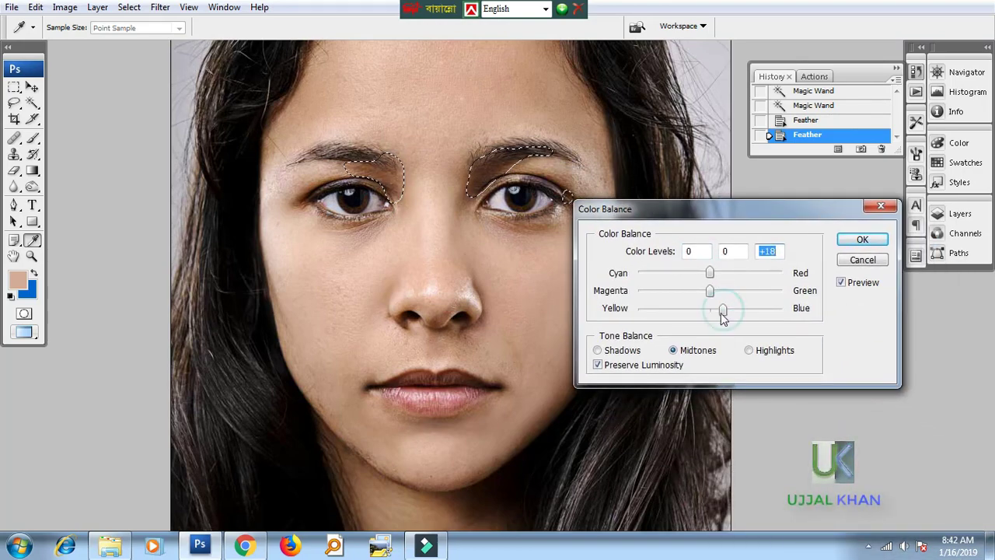
pyautogui.press('Return')
# - Brighten the selected eye areas with an RGB curve point at input 117 and output 142, and clear the selection
pyautogui.hotkey('ctrl', 'm')
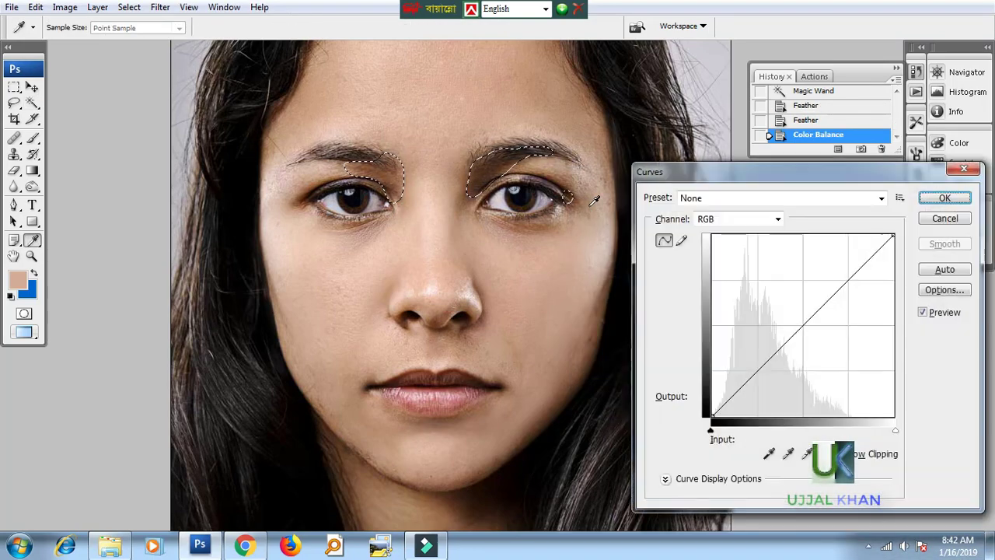
pyautogui.moveTo(804, 332); pyautogui.dragTo(794, 315)
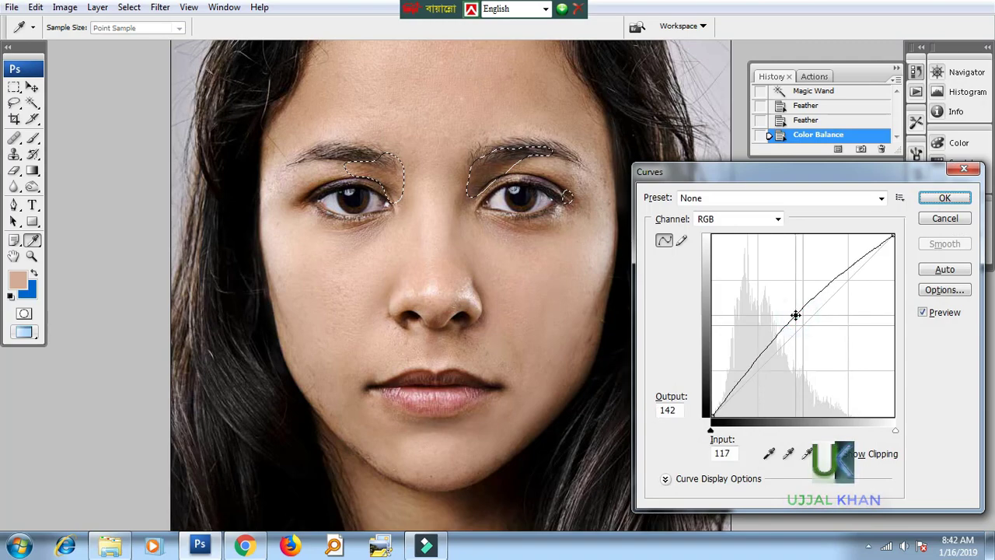
pyautogui.press('Return')
pyautogui.hotkey('ctrl', 'd')
# - Paint sampled skin tone over the dark inner corner, eyelid and outer corner of the right eye with a size 30 Brush
pyautogui.scroll(2, 451, 208)
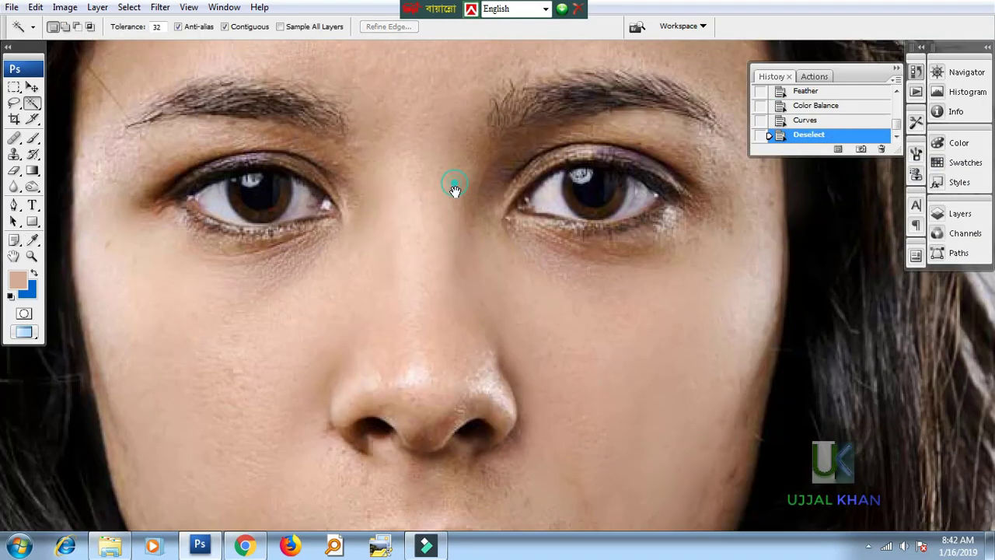
pyautogui.press('b')
pyautogui.moveTo(455, 204)
pyautogui.mouseDown()
pyautogui.moveTo(493, 166)
pyautogui.moveTo(458, 233)
pyautogui.moveTo(462, 204)
pyautogui.moveTo(483, 174)
pyautogui.mouseUp()
pyautogui.press('[')
pyautogui.click(527, 136)
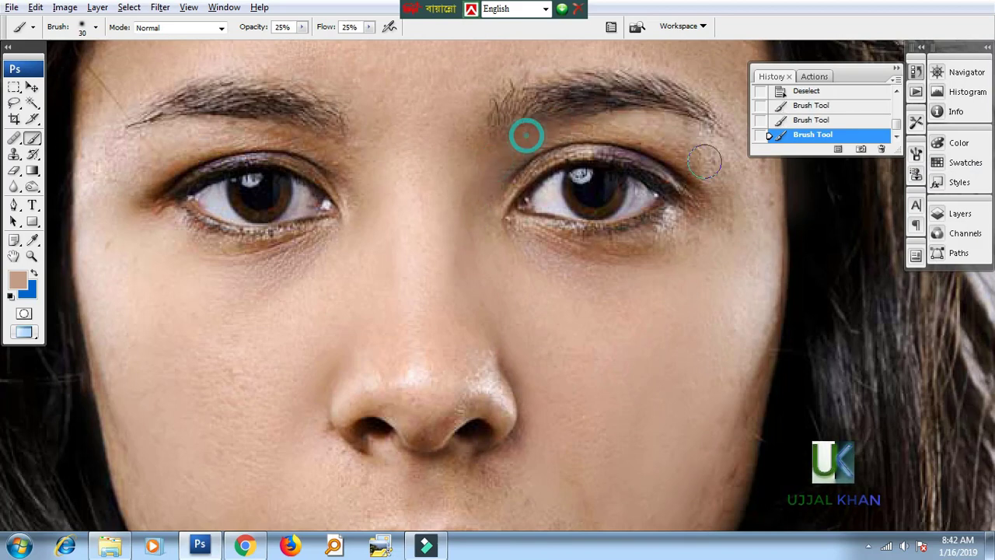
pyautogui.moveTo(672, 155); pyautogui.dragTo(751, 216)
pyautogui.moveTo(702, 180)
pyautogui.mouseDown()
pyautogui.moveTo(567, 254)
pyautogui.moveTo(602, 258)
pyautogui.moveTo(722, 209)
pyautogui.mouseUp()
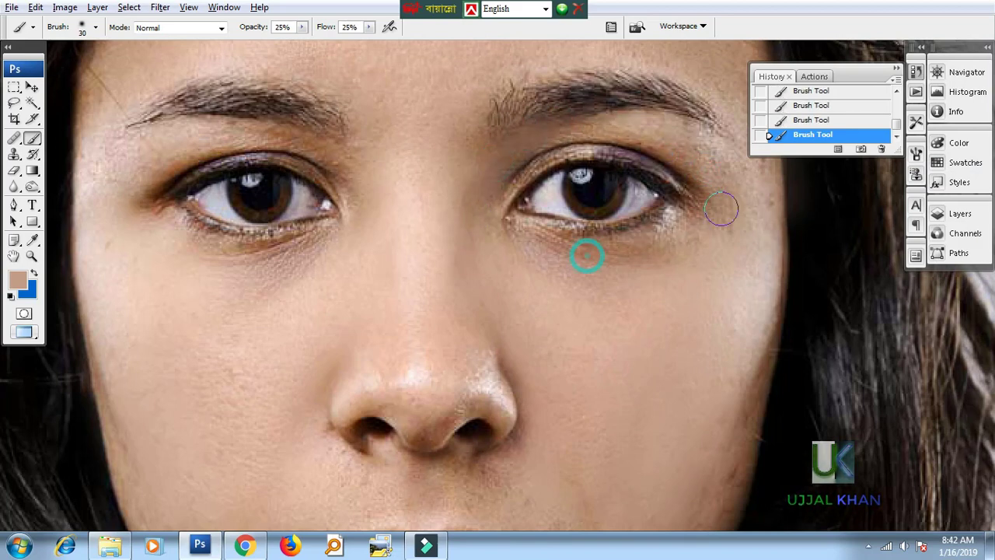
# - Examine the retouched eyes, cheeks and mouth up close and in the whole portrait for remaining uneven skin
pyautogui.scroll(-2, 667, 311)
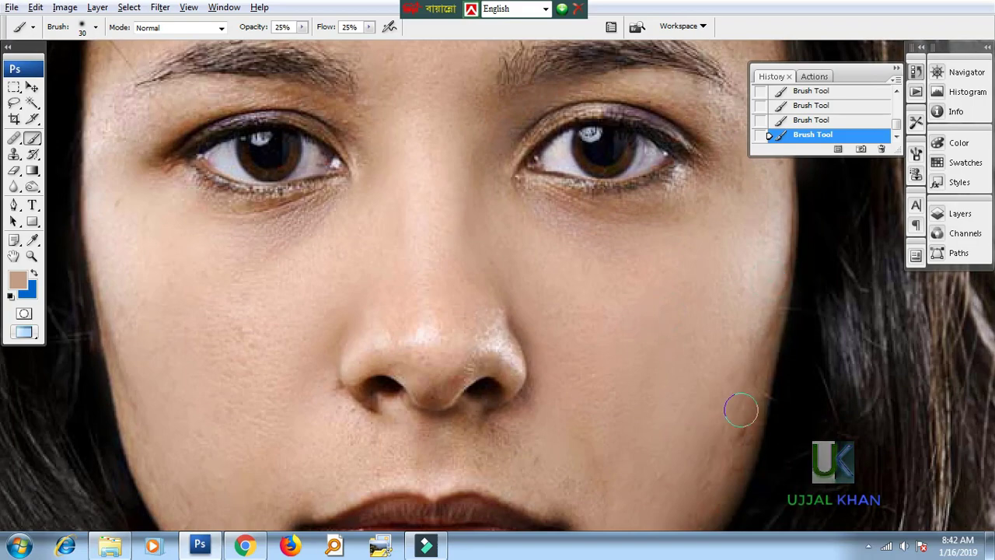
pyautogui.moveTo(700, 282)
pyautogui.mouseDown()
pyautogui.moveTo(668, 366)
pyautogui.moveTo(717, 371)
pyautogui.mouseUp()
pyautogui.moveTo(306, 185)
pyautogui.mouseDown()
pyautogui.moveTo(404, 232)
pyautogui.moveTo(407, 246)
pyautogui.mouseUp()
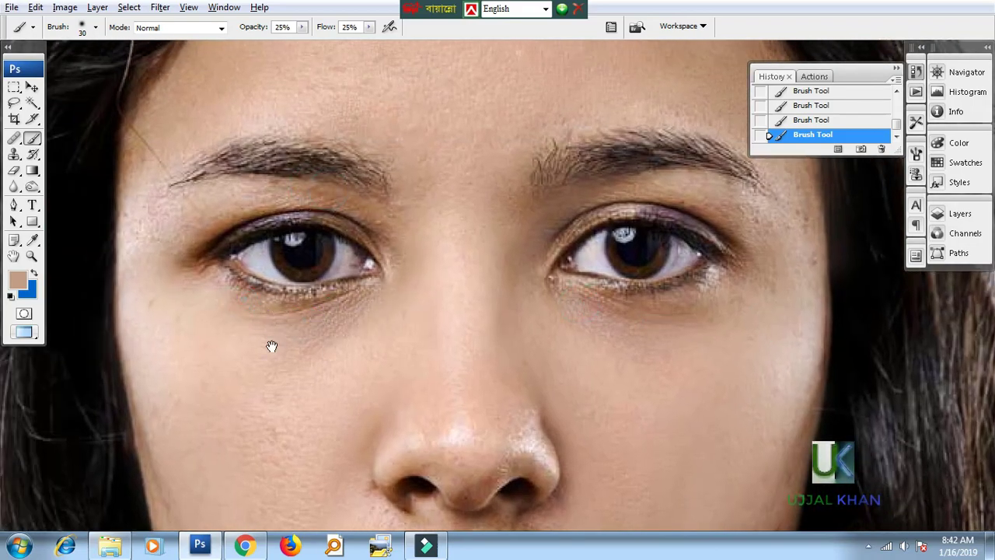
pyautogui.hotkey('ctrl', '0')
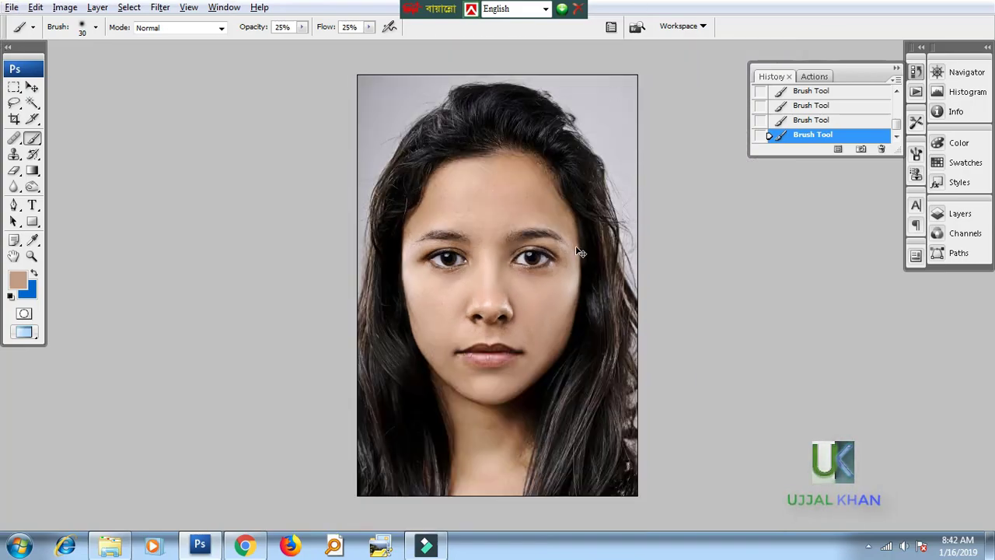
pyautogui.scroll(1, 578, 240)
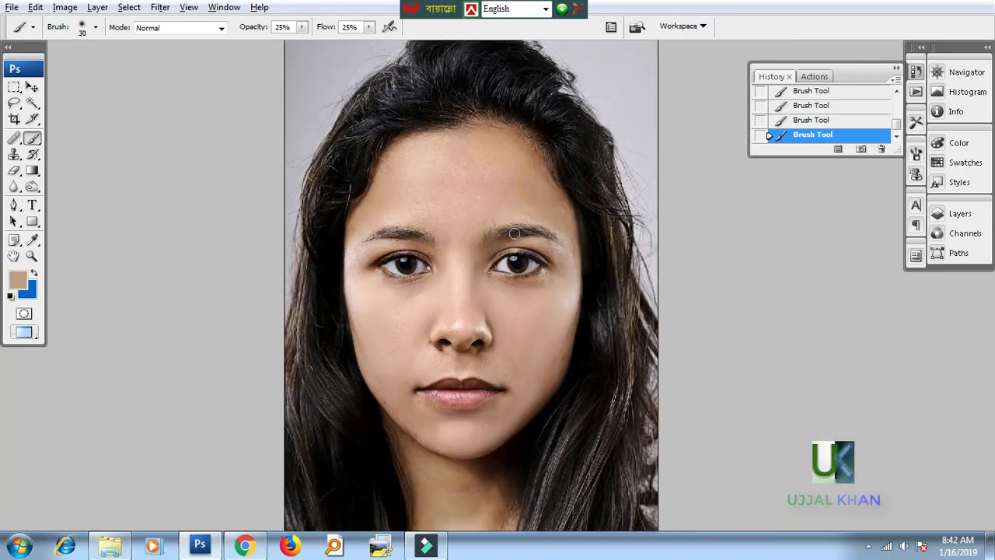
pyautogui.moveTo(453, 272); pyautogui.dragTo(448, 187)
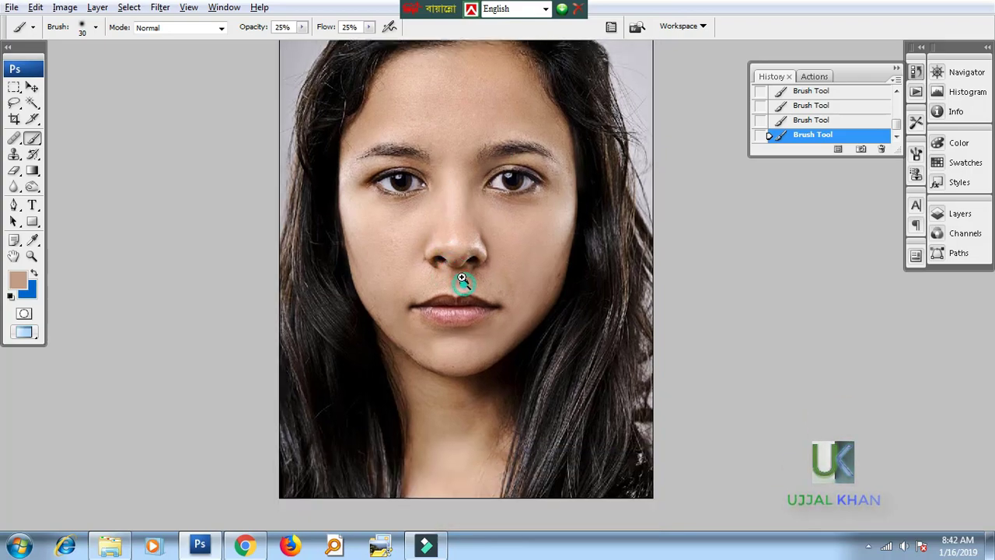
pyautogui.keyDown('ctrl'); pyautogui.click(461, 280); pyautogui.keyUp('ctrl')
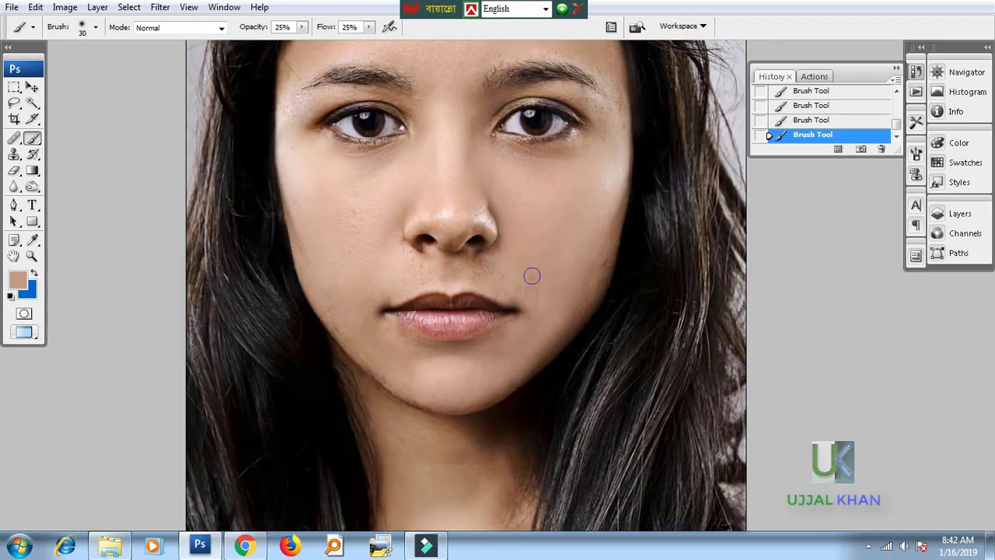
pyautogui.moveTo(550, 226); pyautogui.dragTo(551, 307)
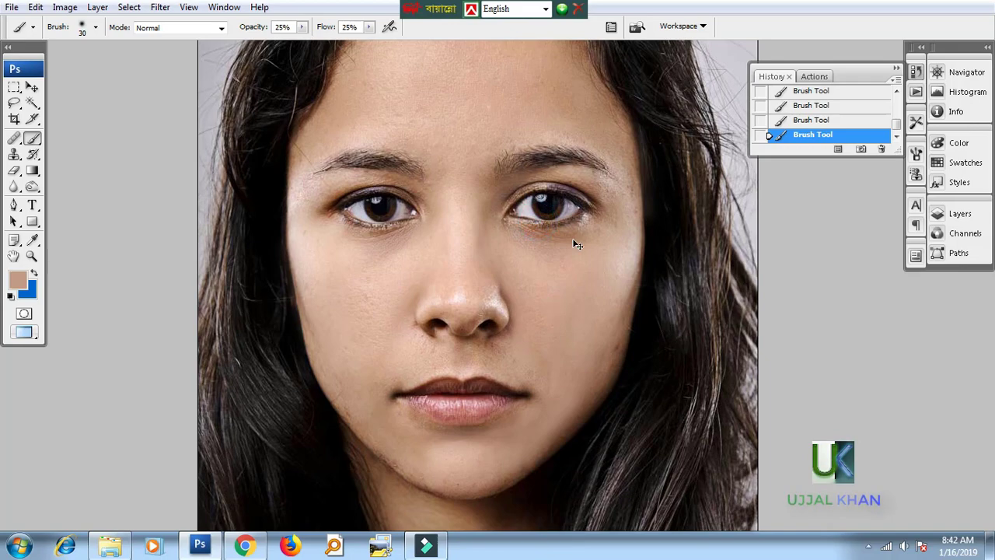
pyautogui.hotkey('ctrl', '-')
pyautogui.hotkey('ctrl', '-')
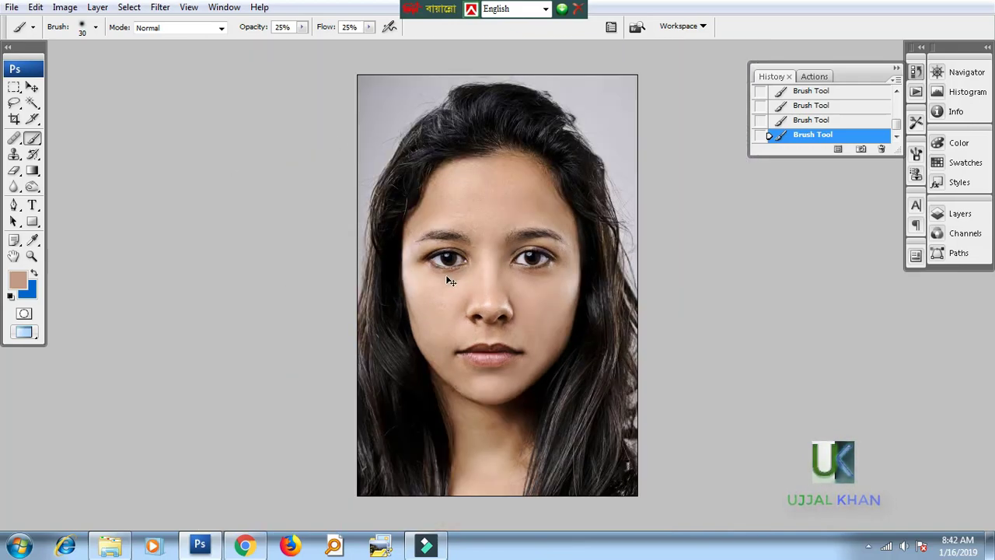
# - Save the retouched portrait as a JPEG in the Retuch folder with quality 12 (Maximum) and Baseline ("Standard") format
pyautogui.hotkey('ctrl', 'shift', 's')
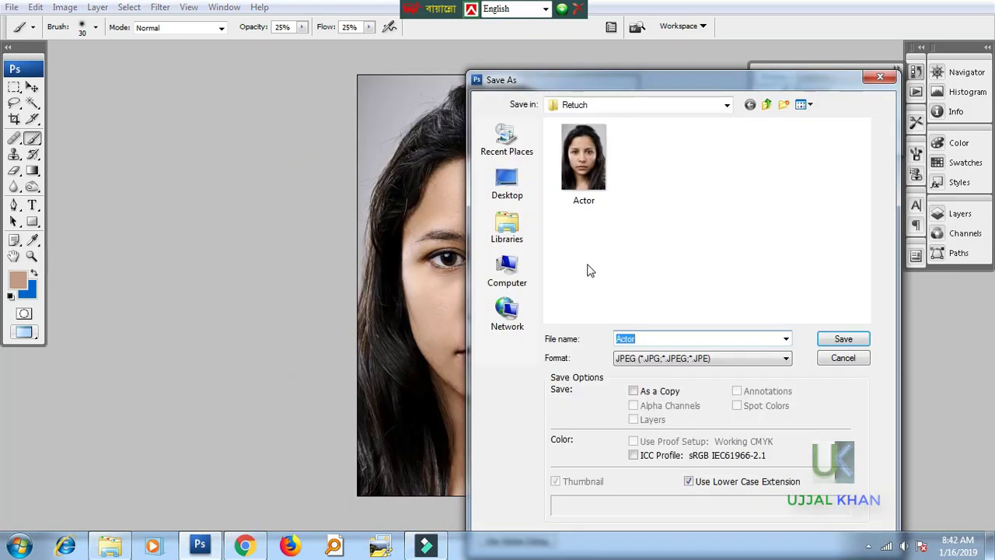
pyautogui.press('Escape')
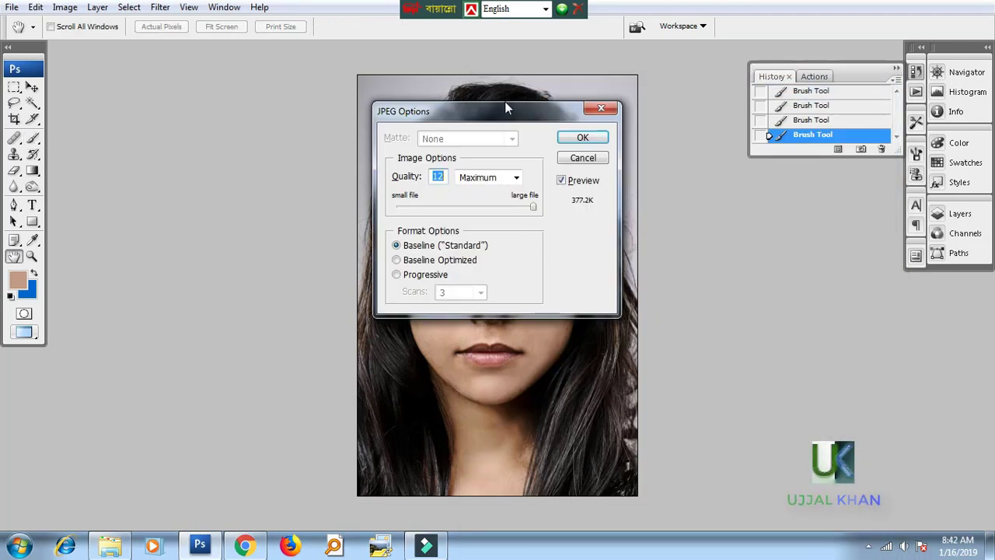
pyautogui.moveTo(502, 107); pyautogui.dragTo(774, 123)
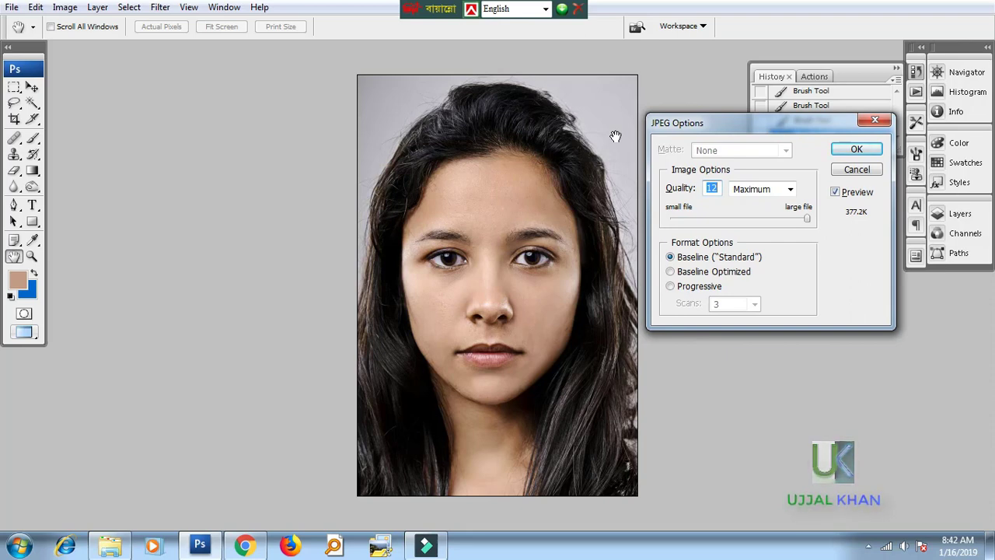
pyautogui.press('Return')
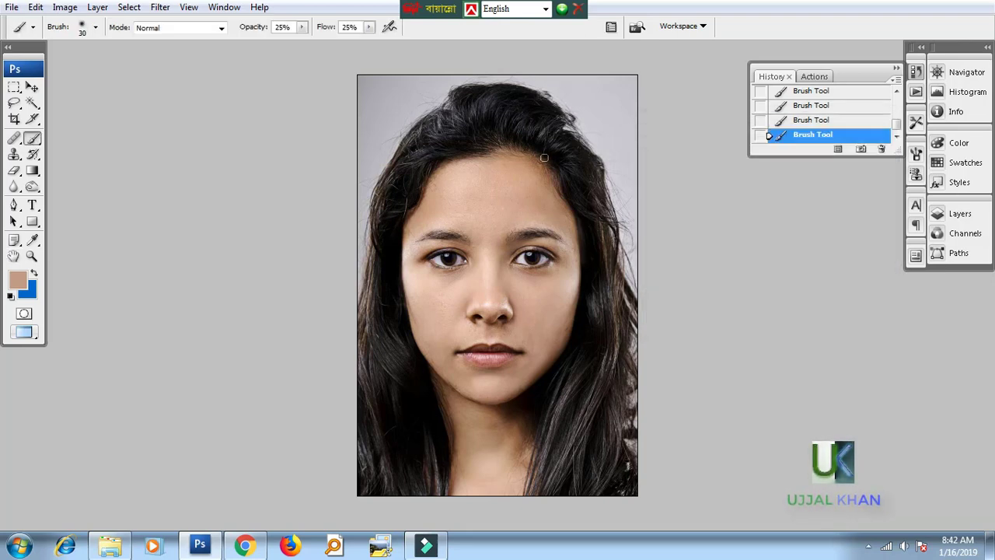